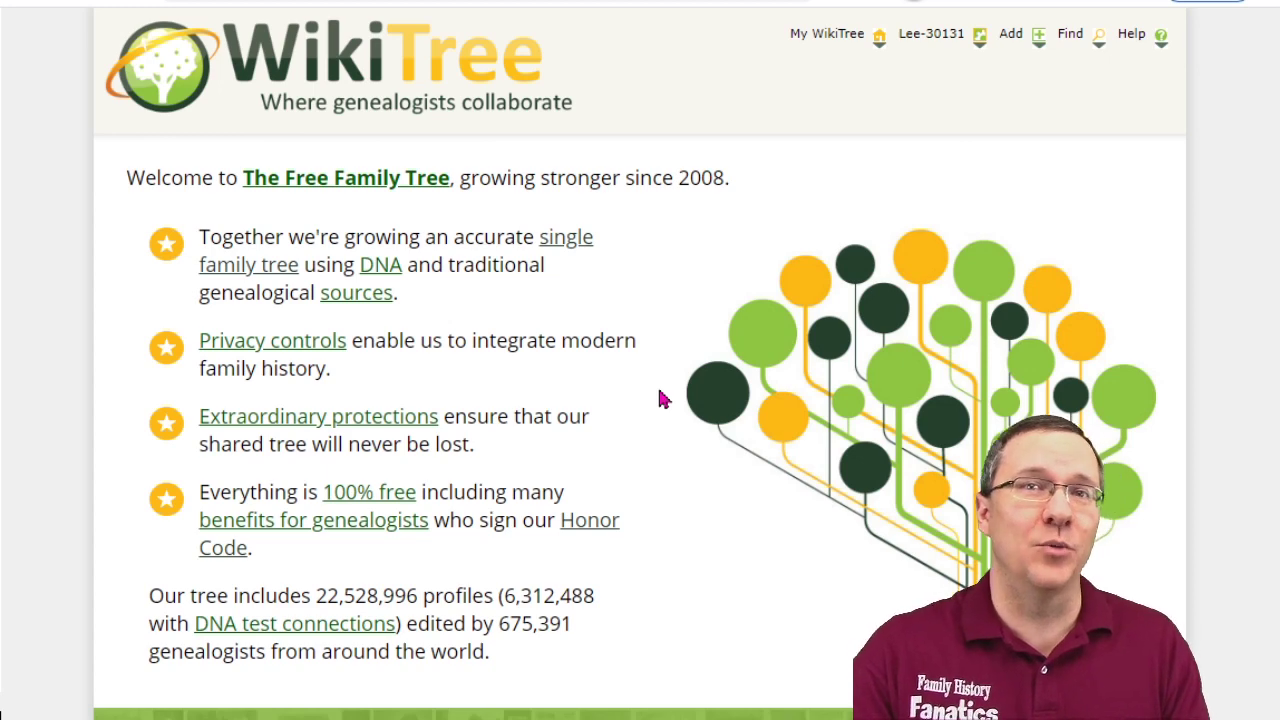
From the My WikiTree Nav Home Page, open the paternal grandfather's profile (born 1923, died 2014)
mouse_move(828, 42)
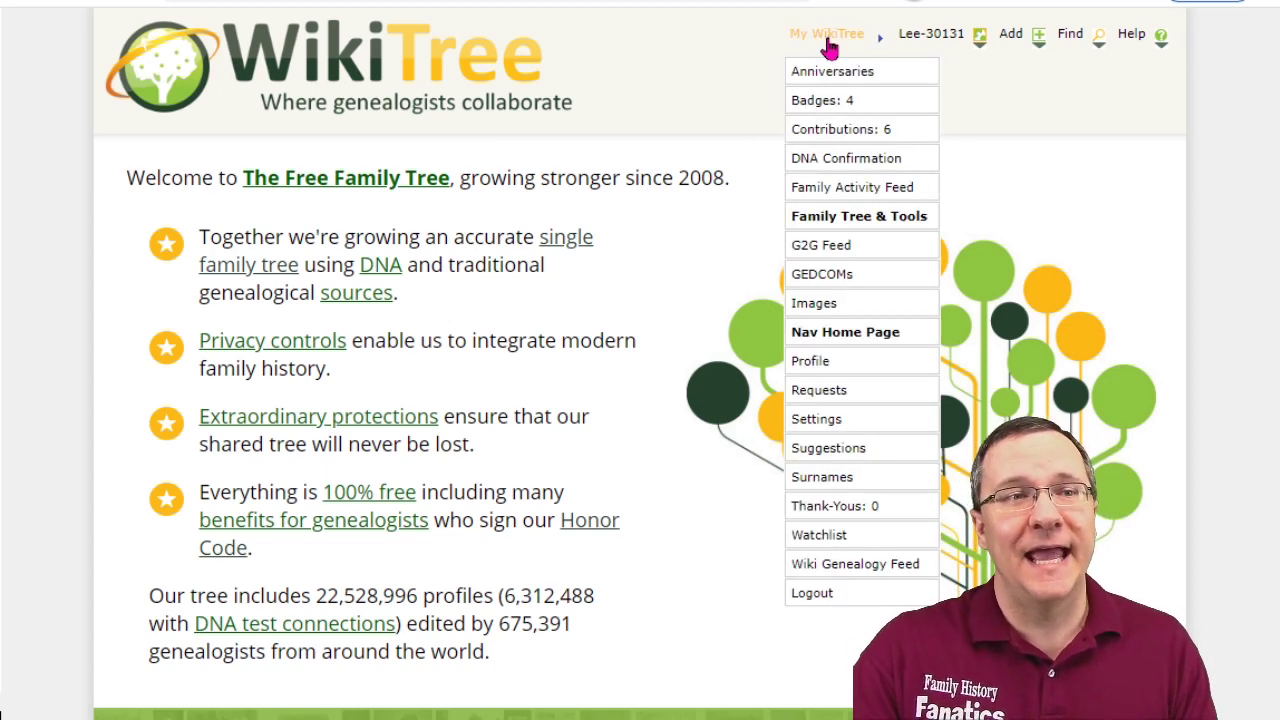
left_click(828, 40)
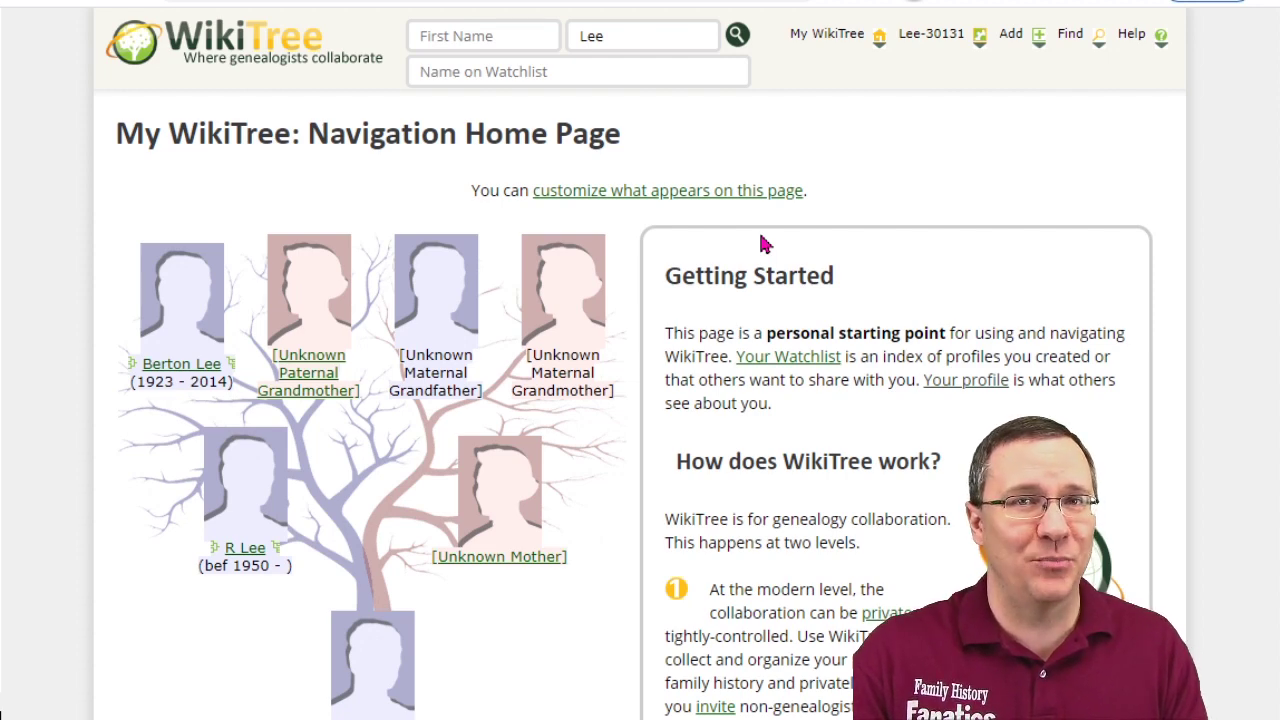
left_click(190, 365)
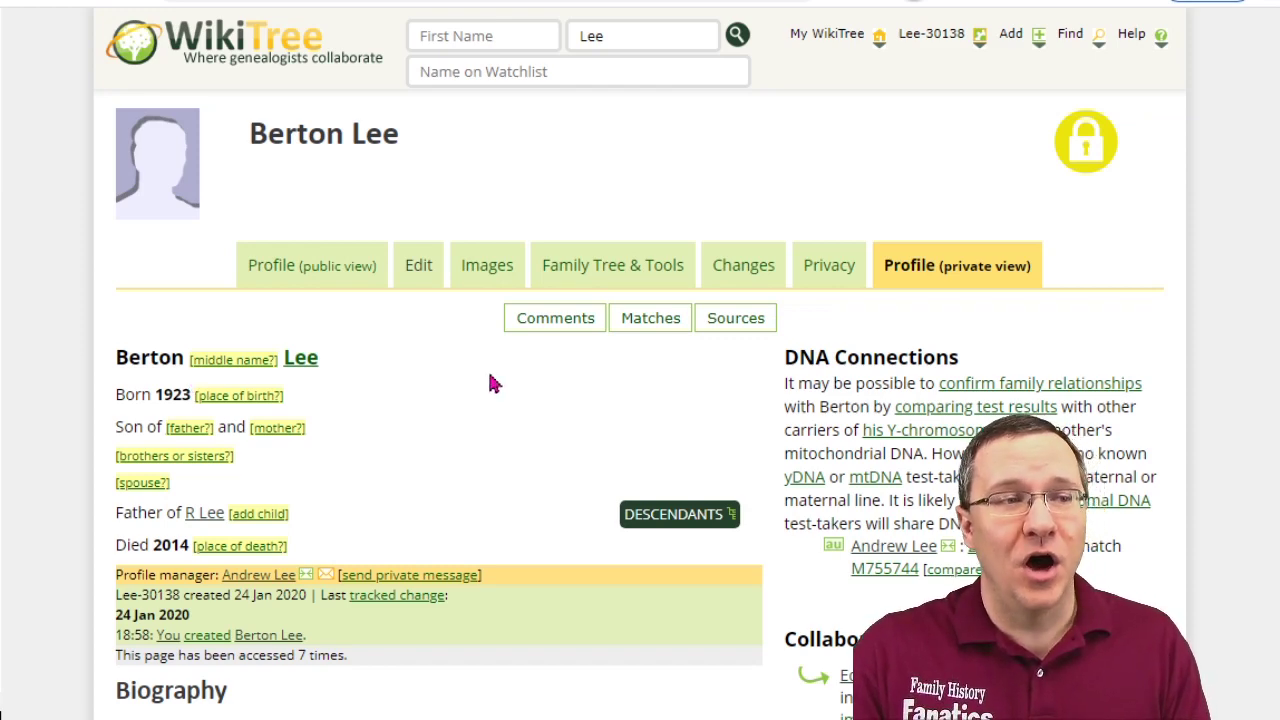
Reach the grandfather's empty DNA Tests page through the profile's Edit page
left_click(418, 270)
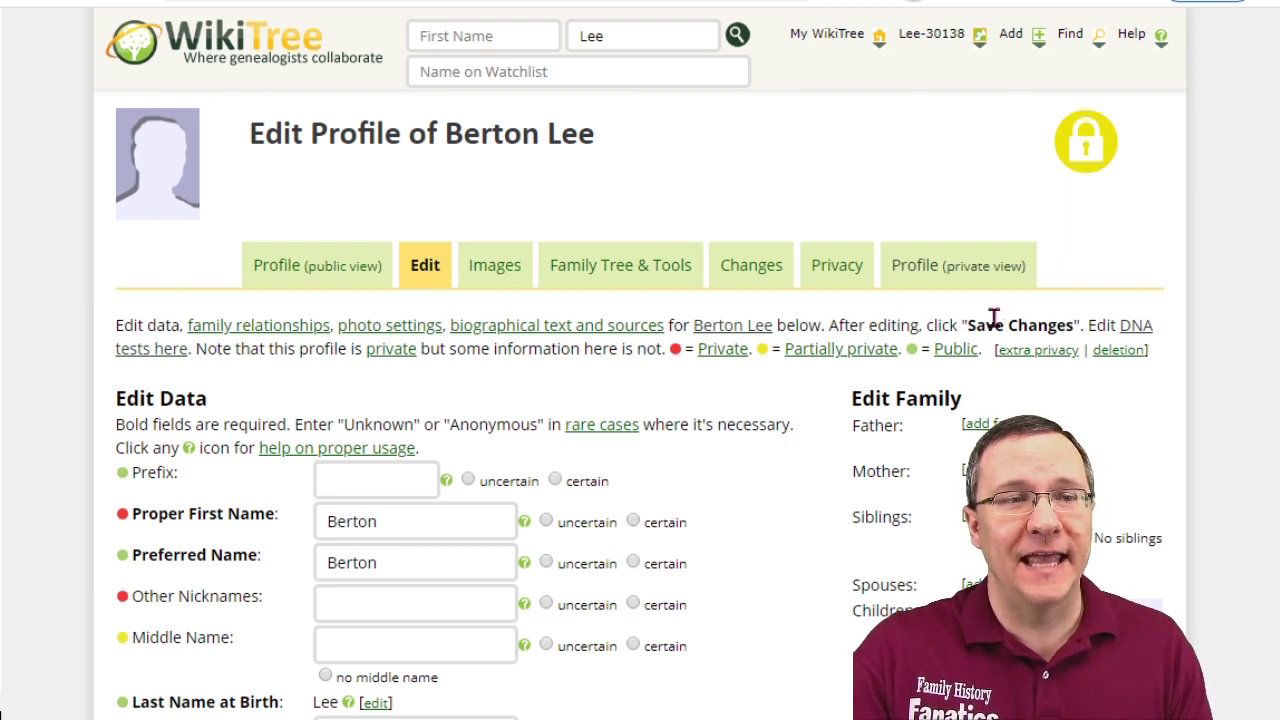
left_click_drag(1088, 325, 190, 352)
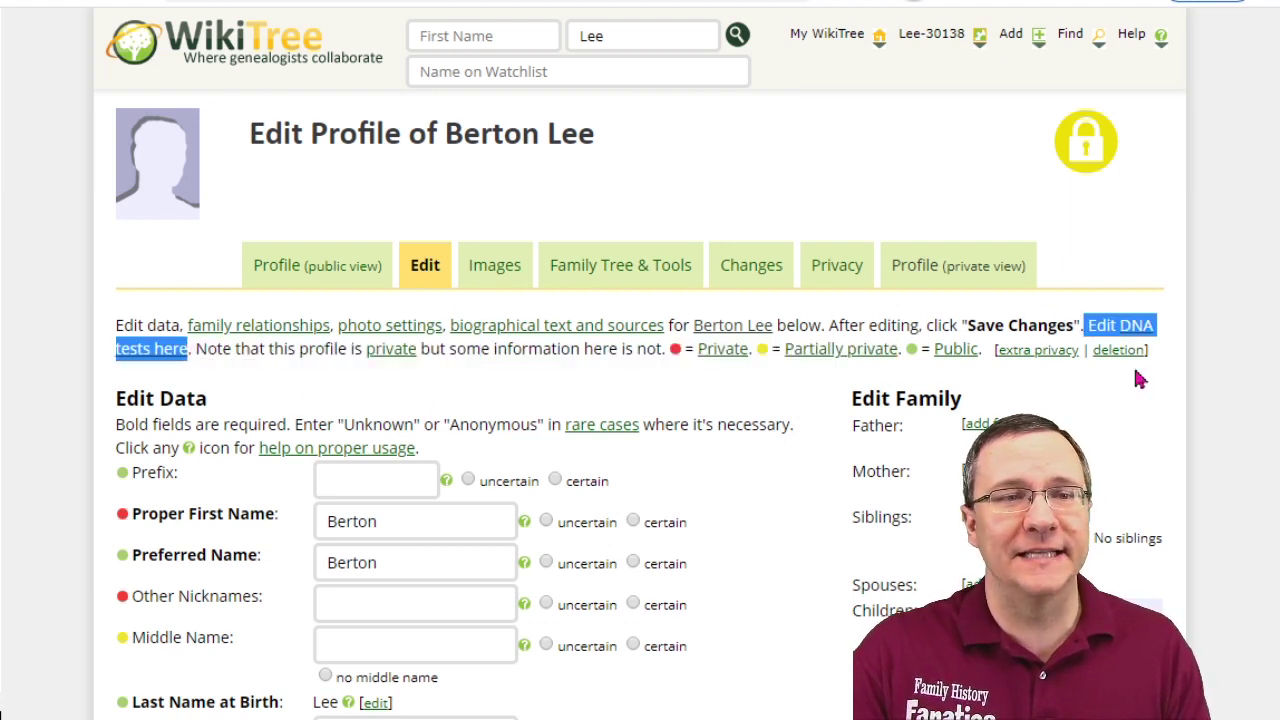
left_click(155, 350)
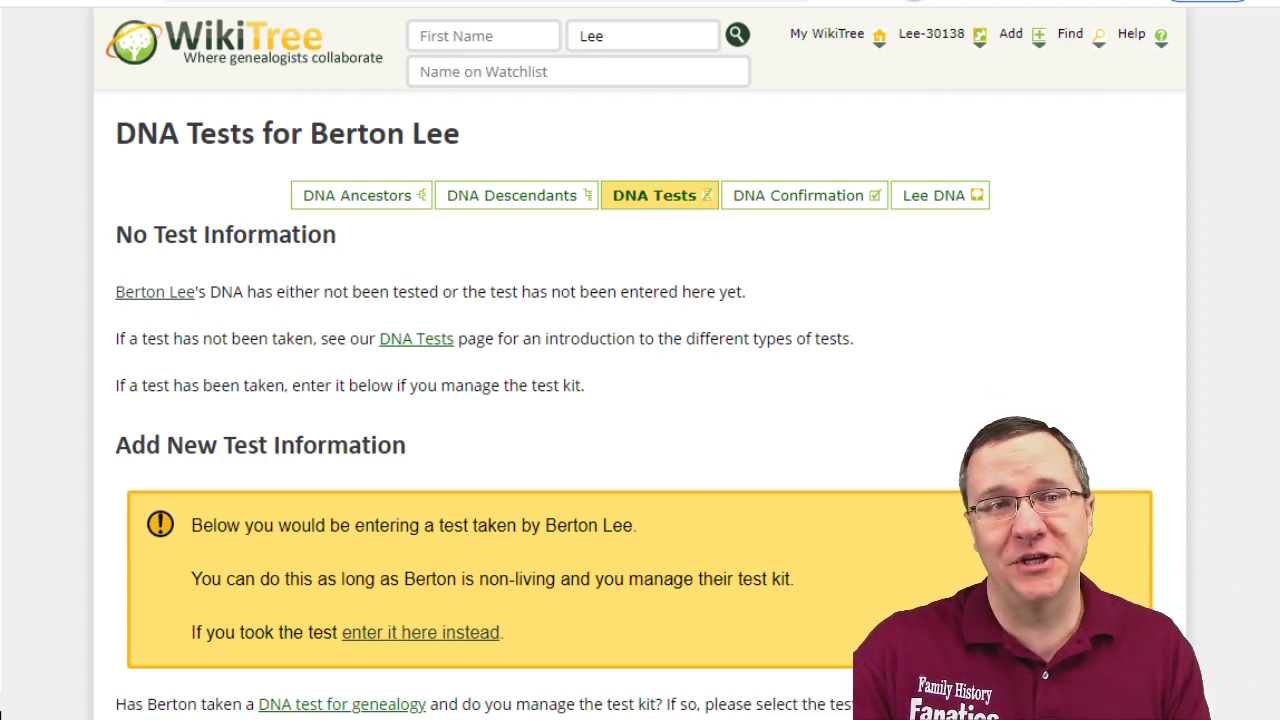
scroll(1274, 271, "down", 4)
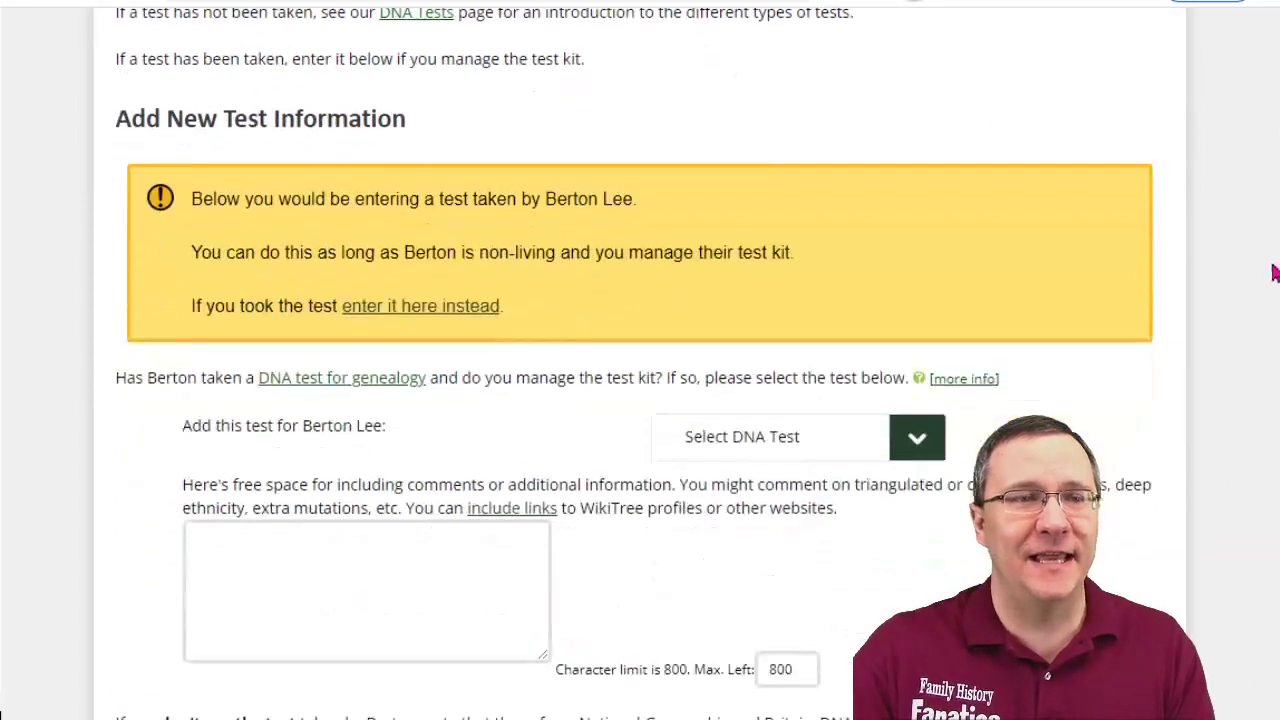
left_click_drag(533, 247, 203, 125)
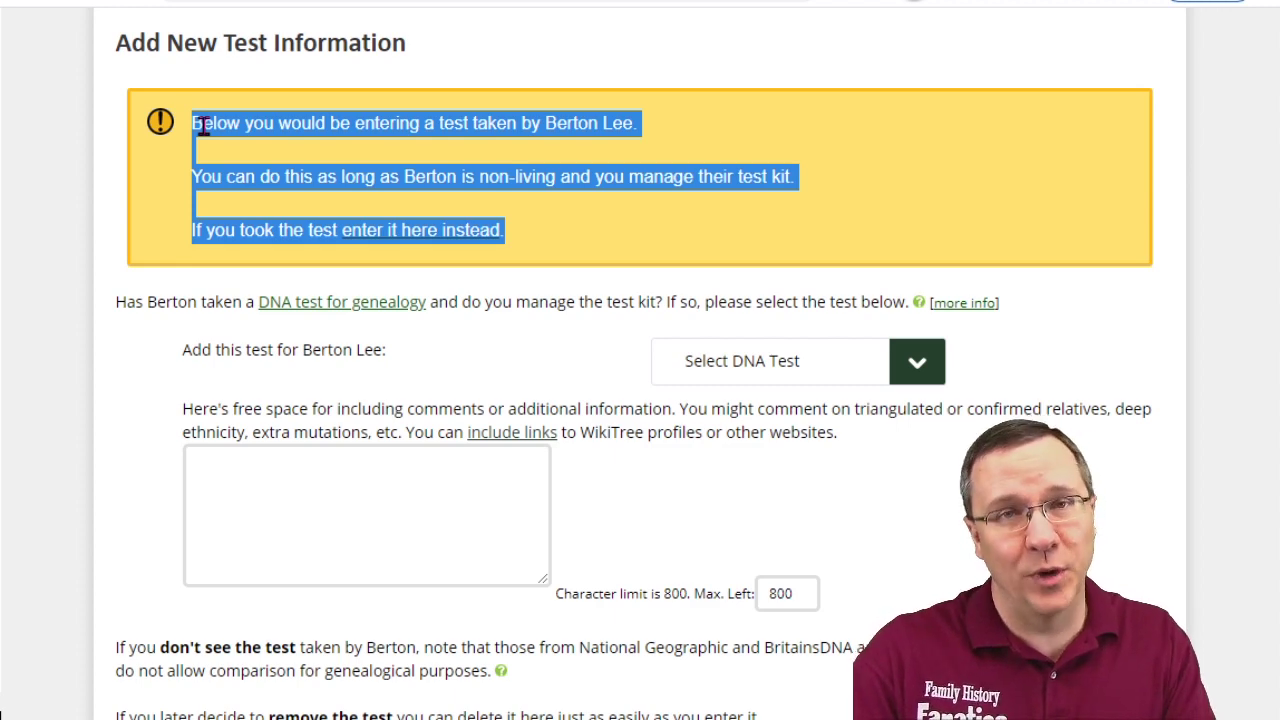
scroll(605, 230, "down", 2)
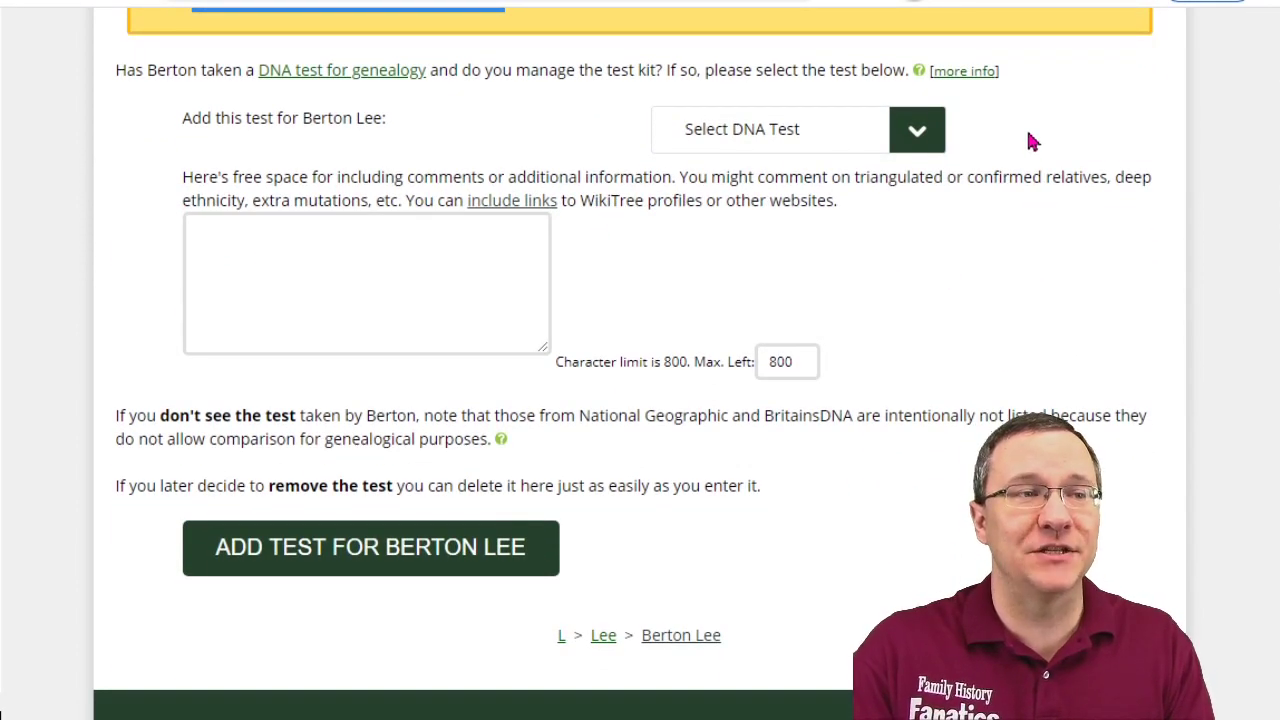
Choose 23andMe as the DNA test and paste the GEDmatch kit ID into its field
left_click(924, 134)
left_click(717, 178)
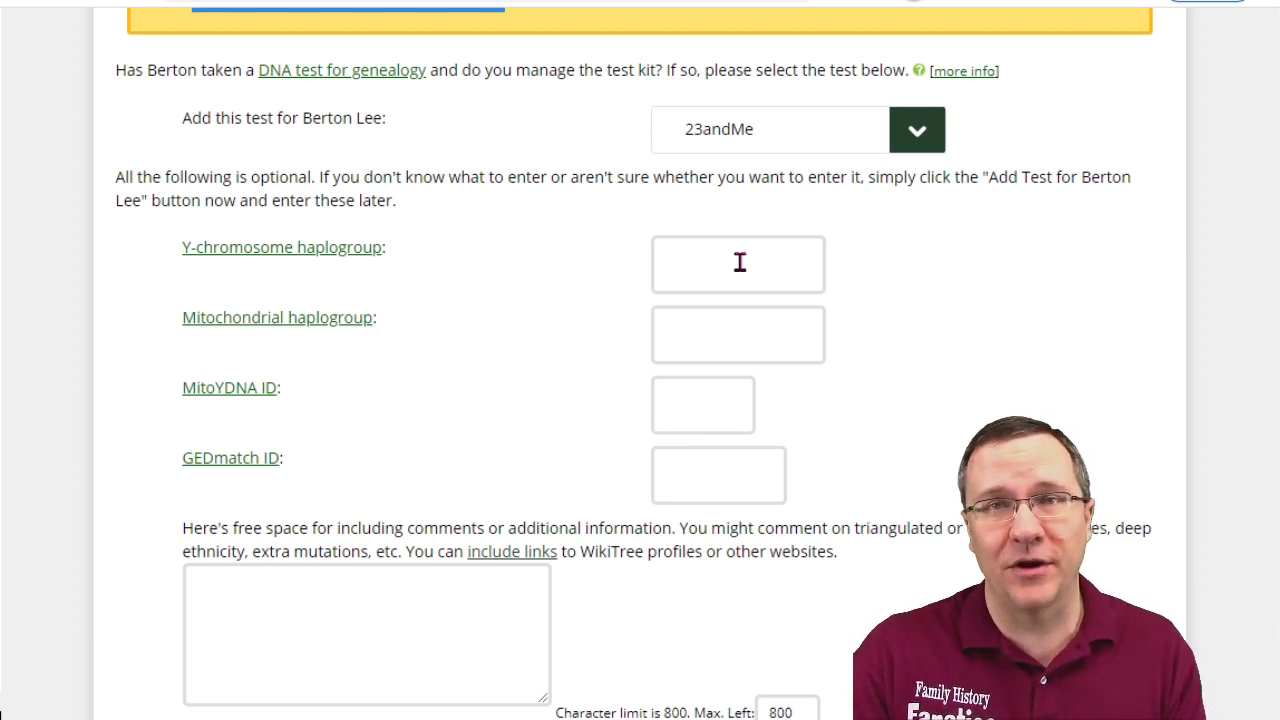
scroll(731, 434, "down", 3)
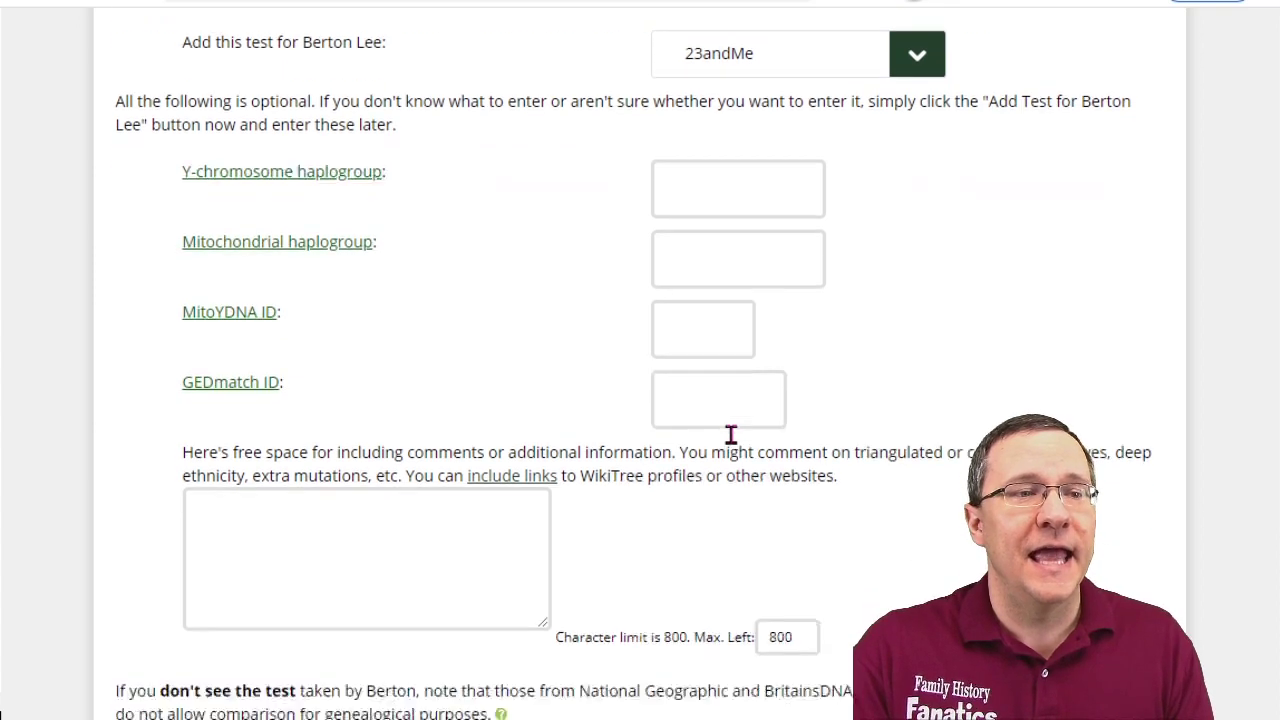
left_click(687, 262)
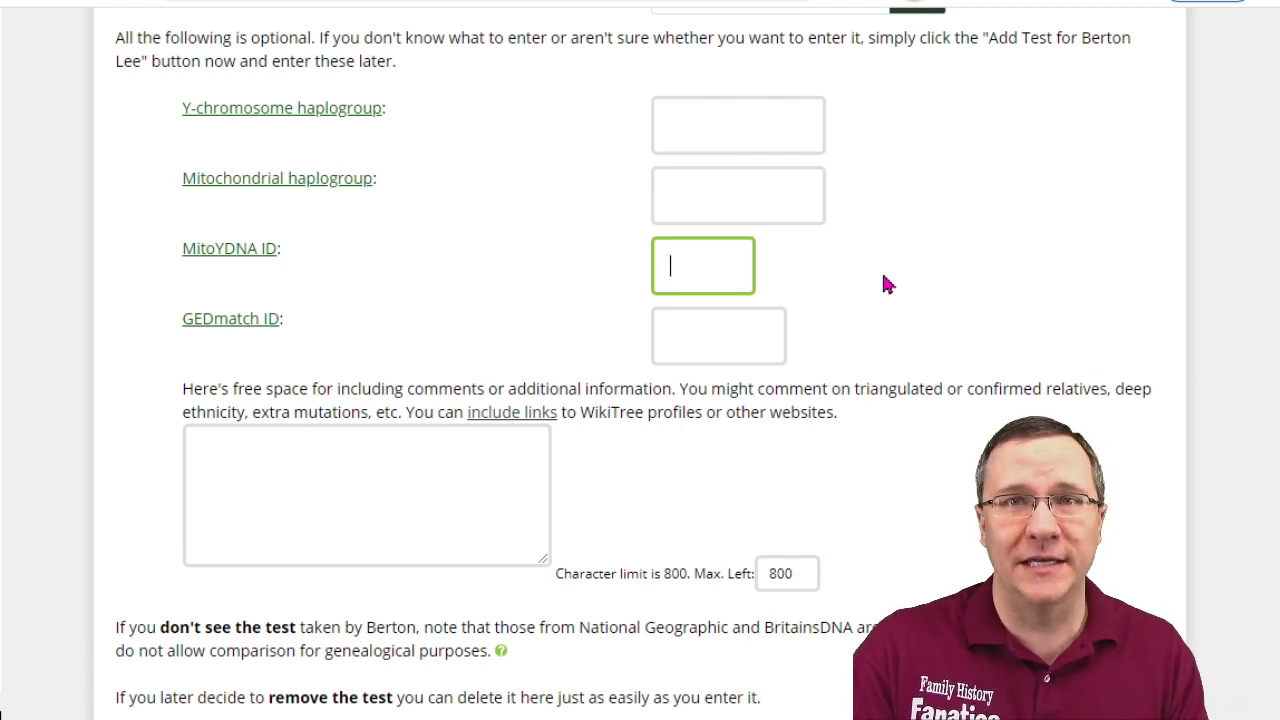
scroll(883, 285, "down", 2)
left_click(706, 204)
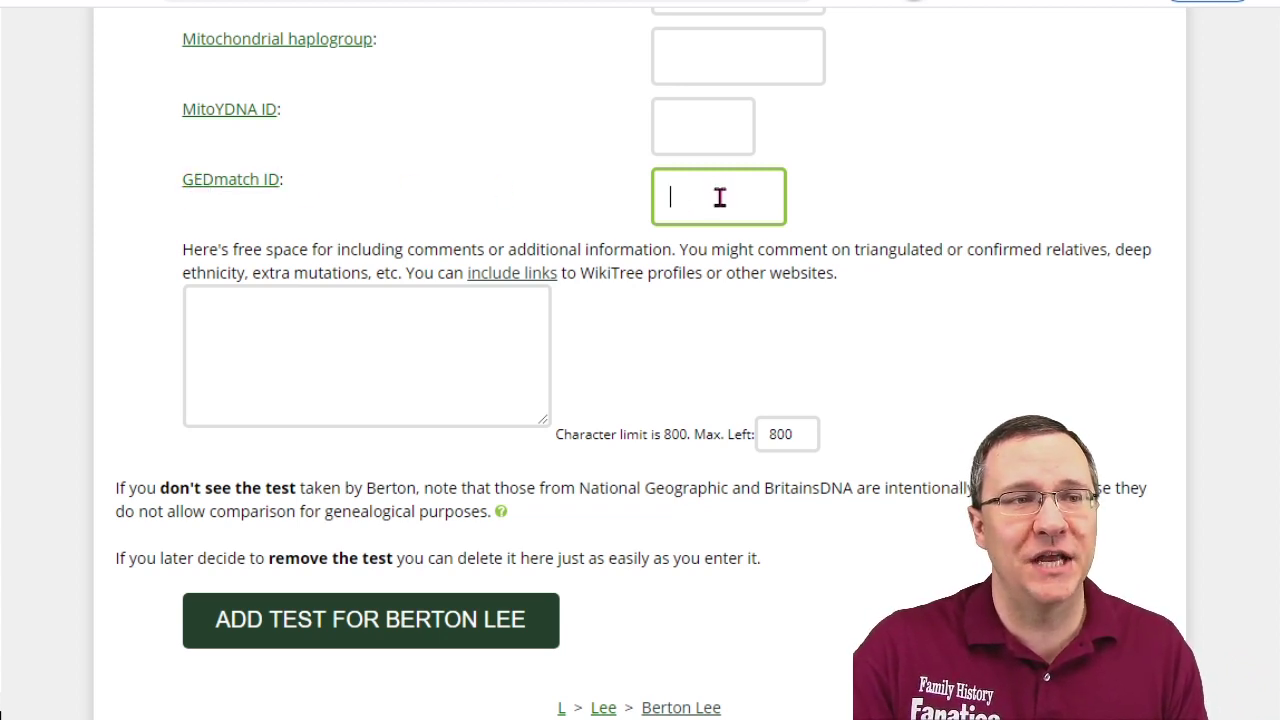
type("M105514")
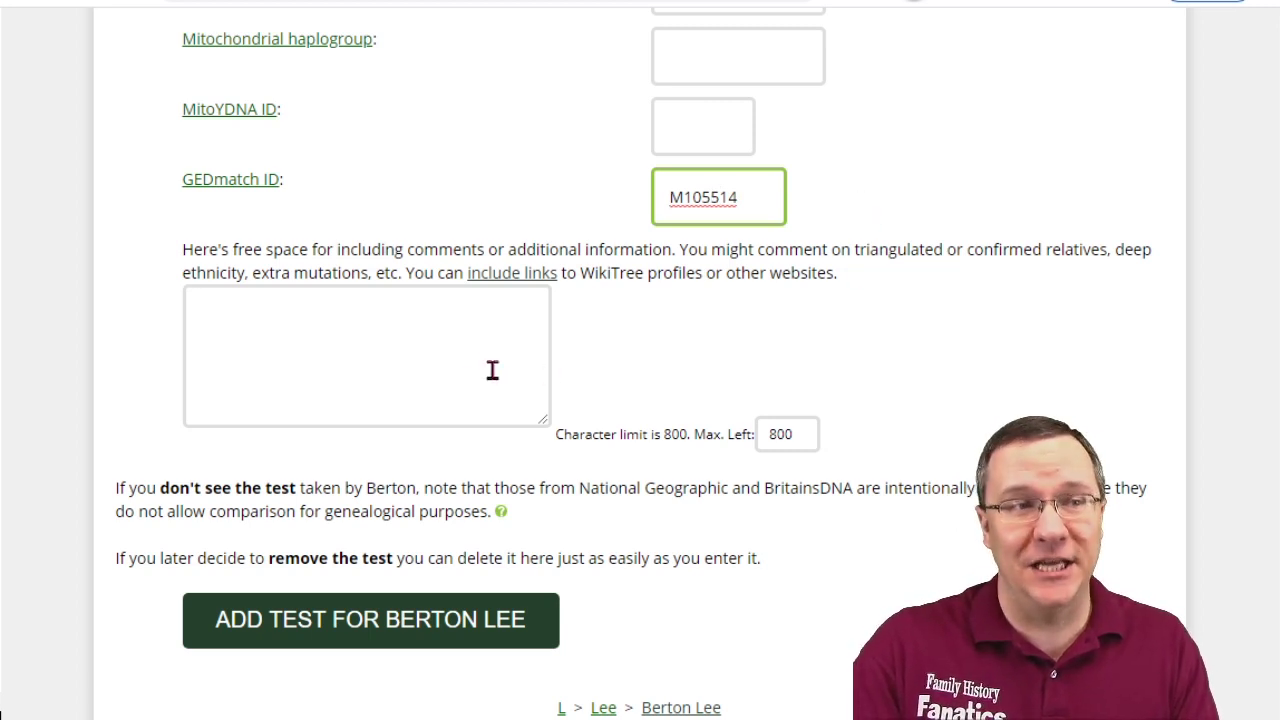
left_click(440, 340)
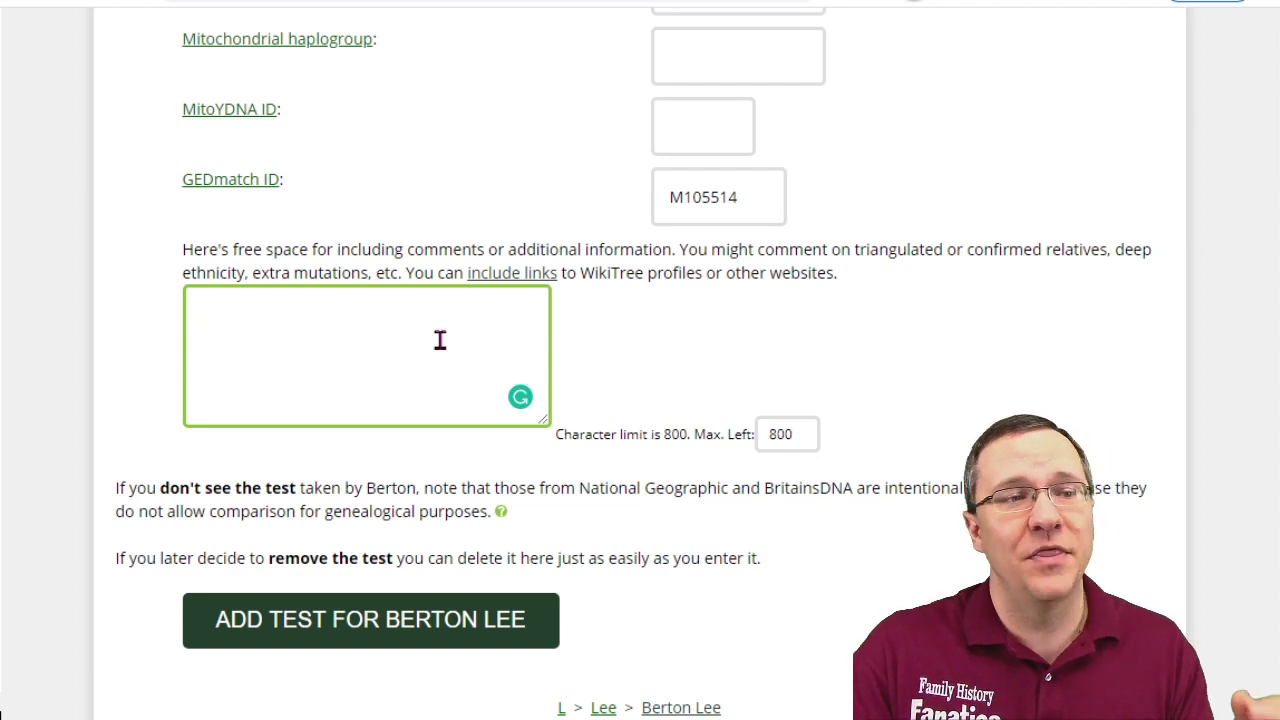
Add the 23andMe test to the grandfather's profile and check the assignment confirmation
left_click(372, 626)
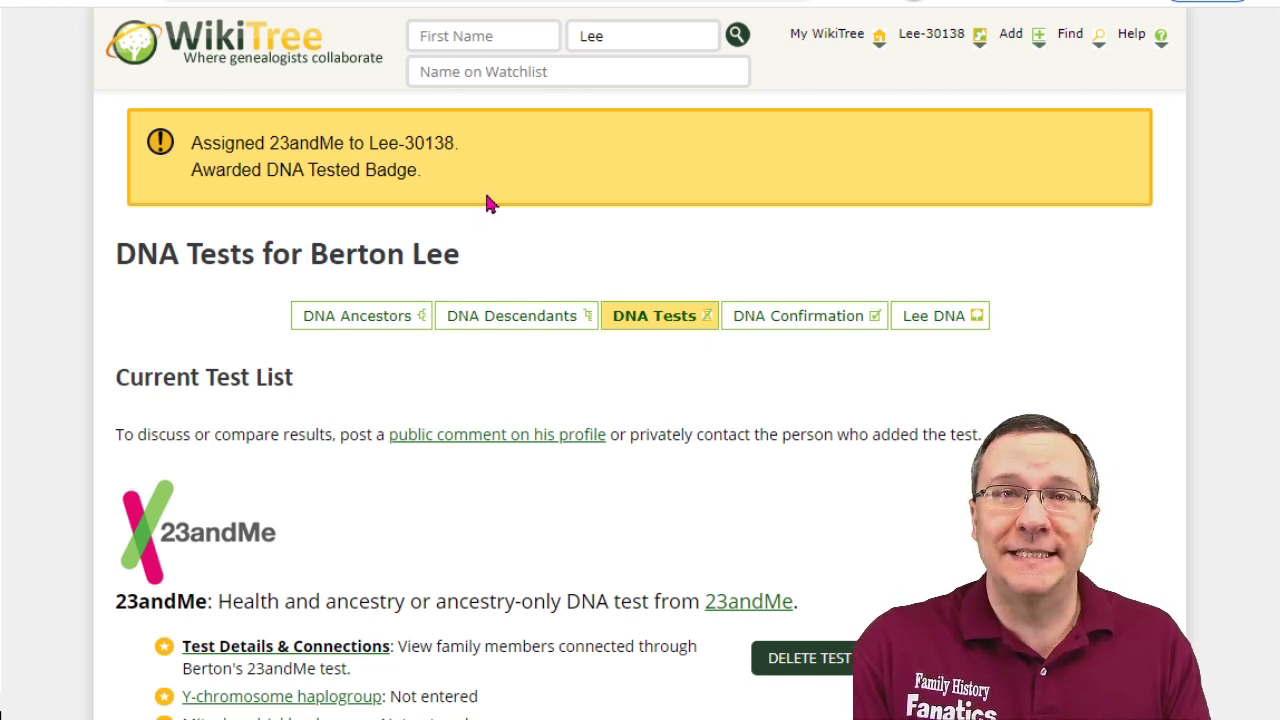
left_click_drag(457, 177, 143, 143)
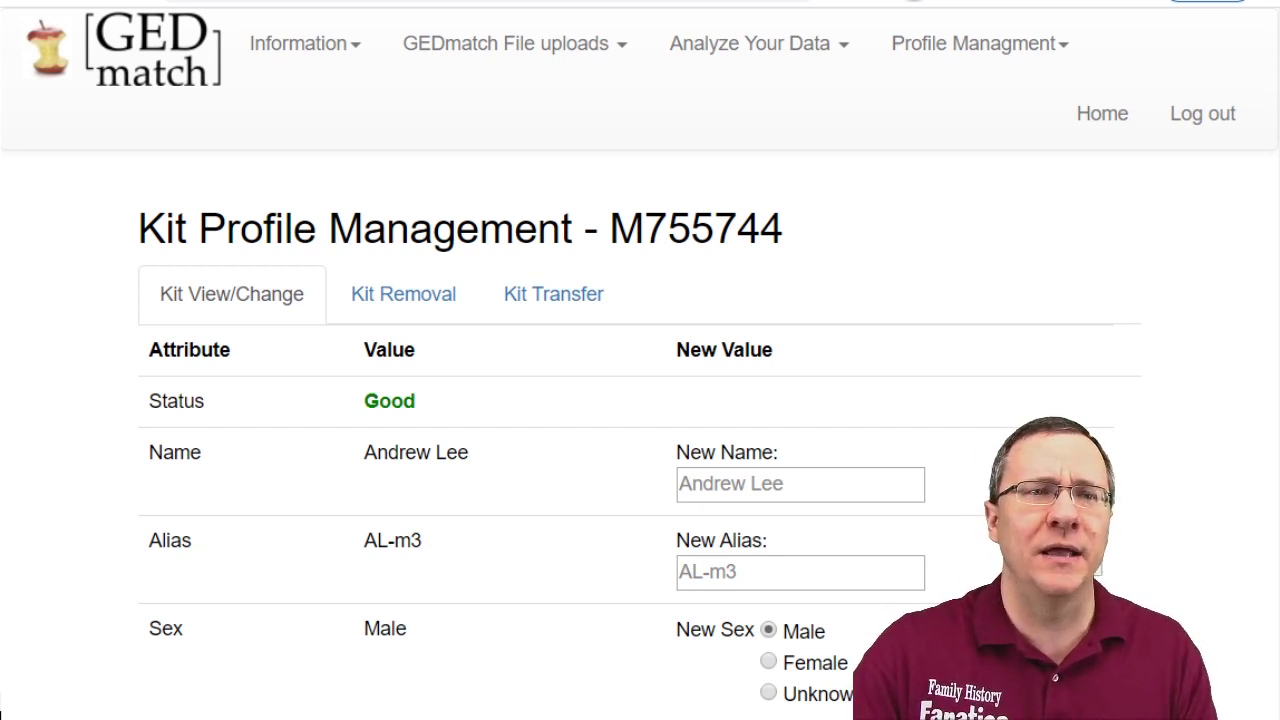
Set the kit's WikiTree Link public availability to Disable
scroll(640, 360, "down", 1)
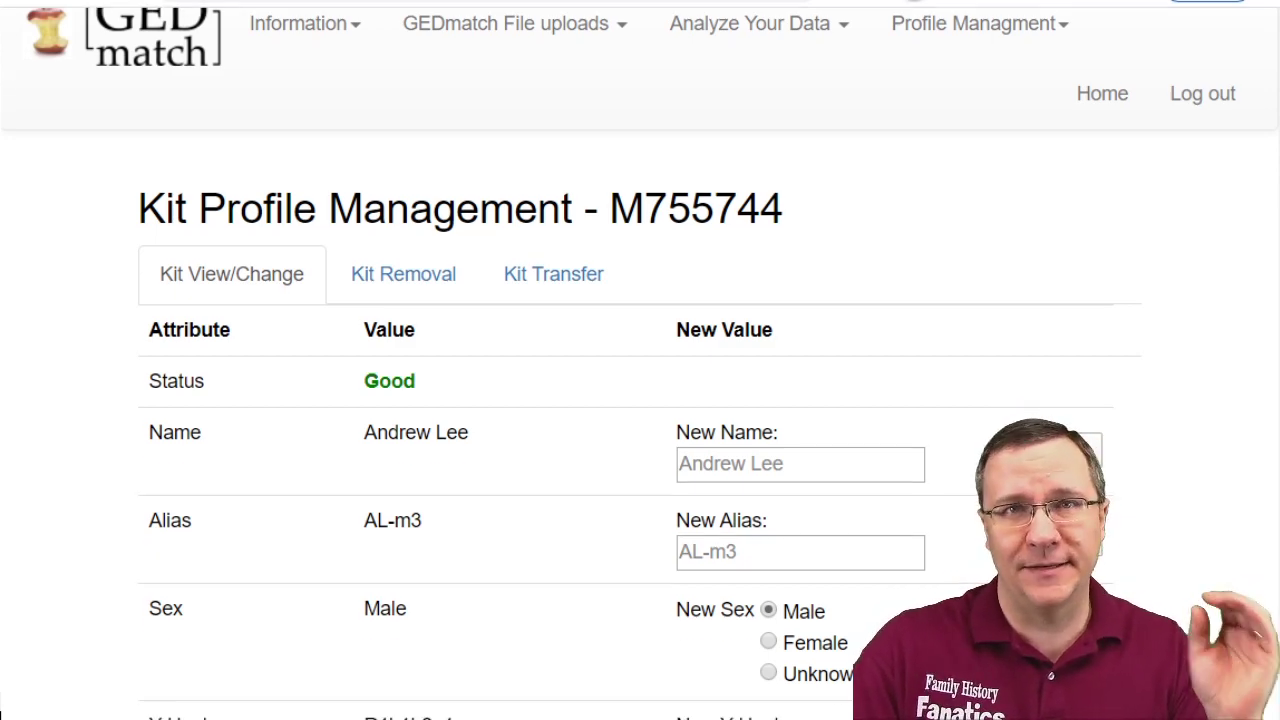
scroll(640, 360, "down", 5)
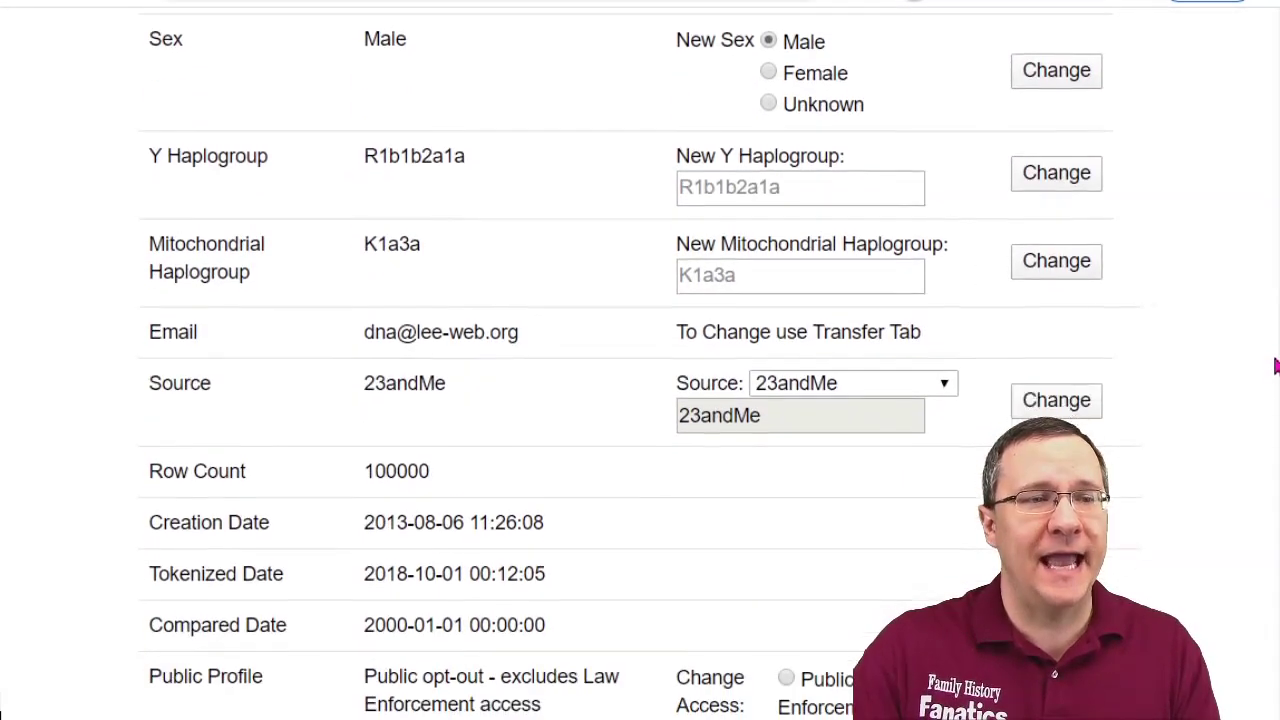
scroll(333, 540, "down", 3)
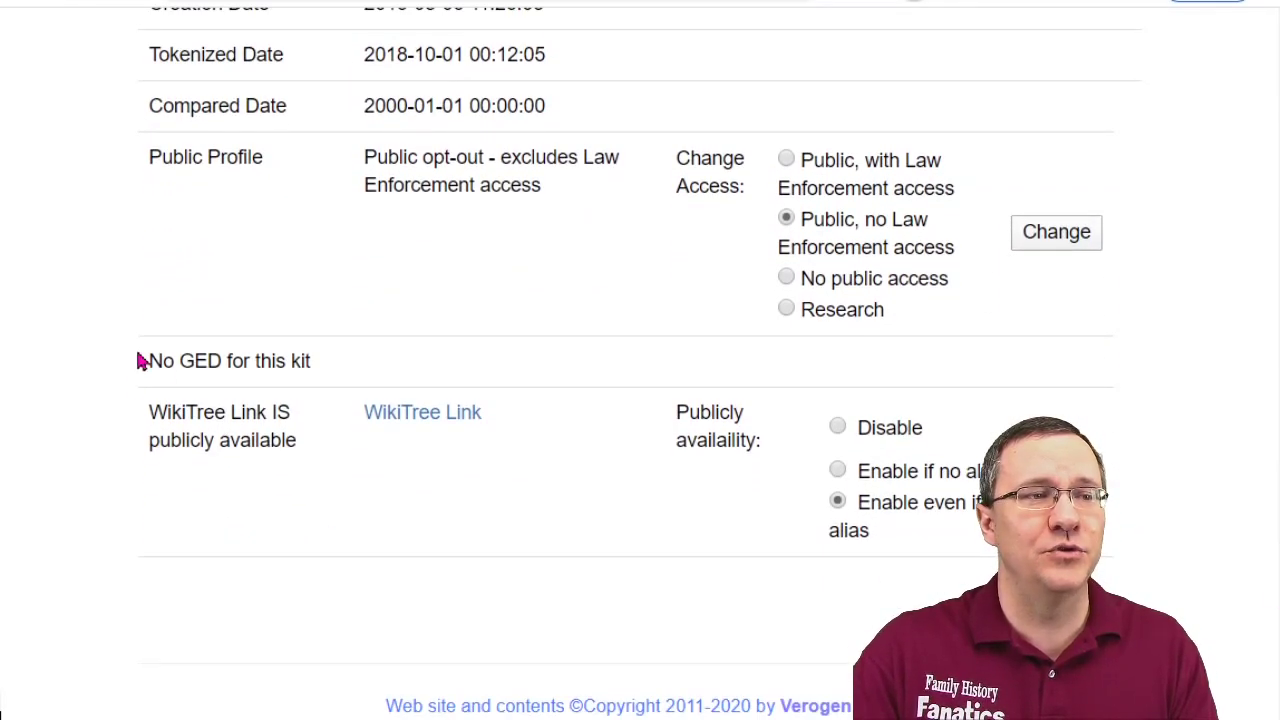
left_click_drag(148, 422, 300, 449)
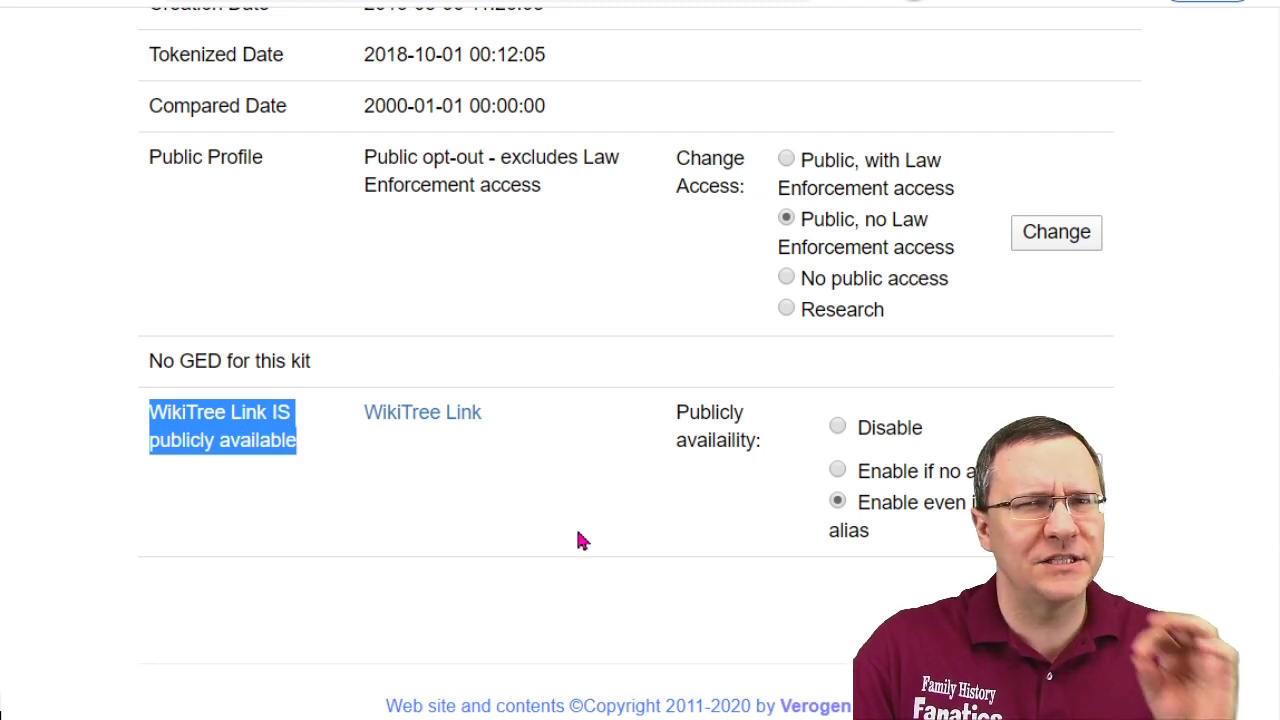
left_click(578, 460)
left_click(838, 428)
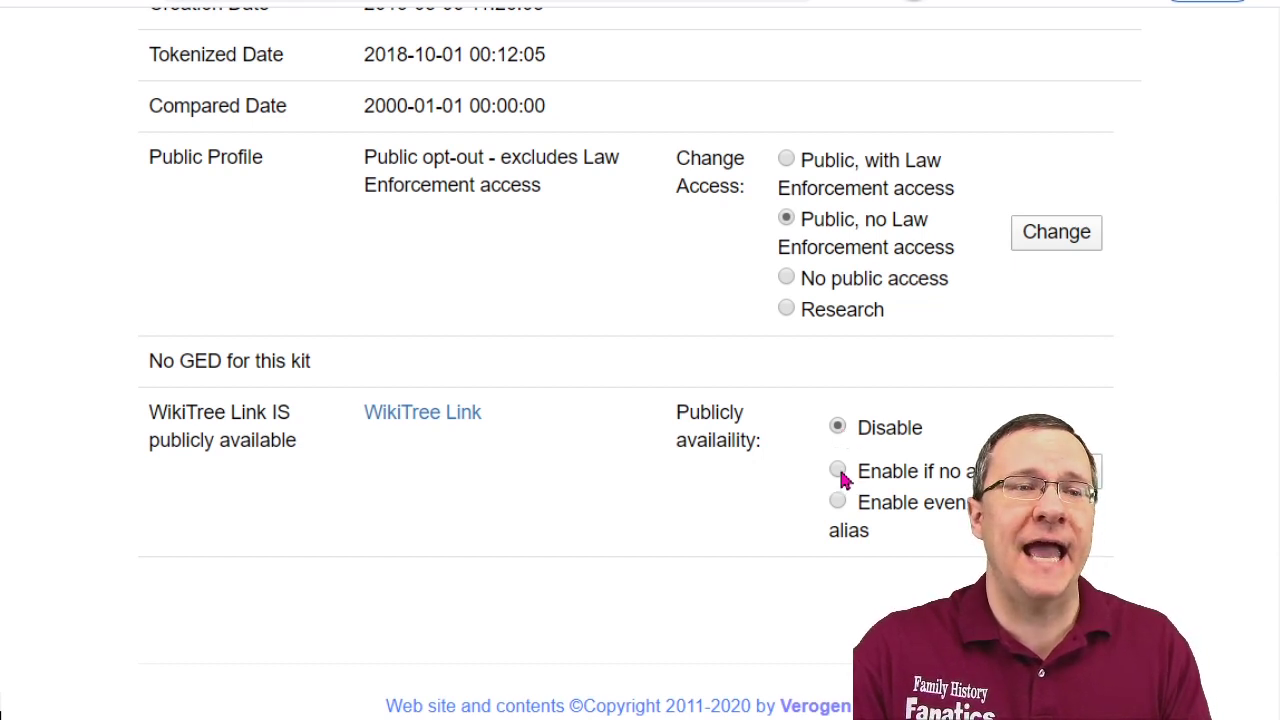
left_click(838, 470)
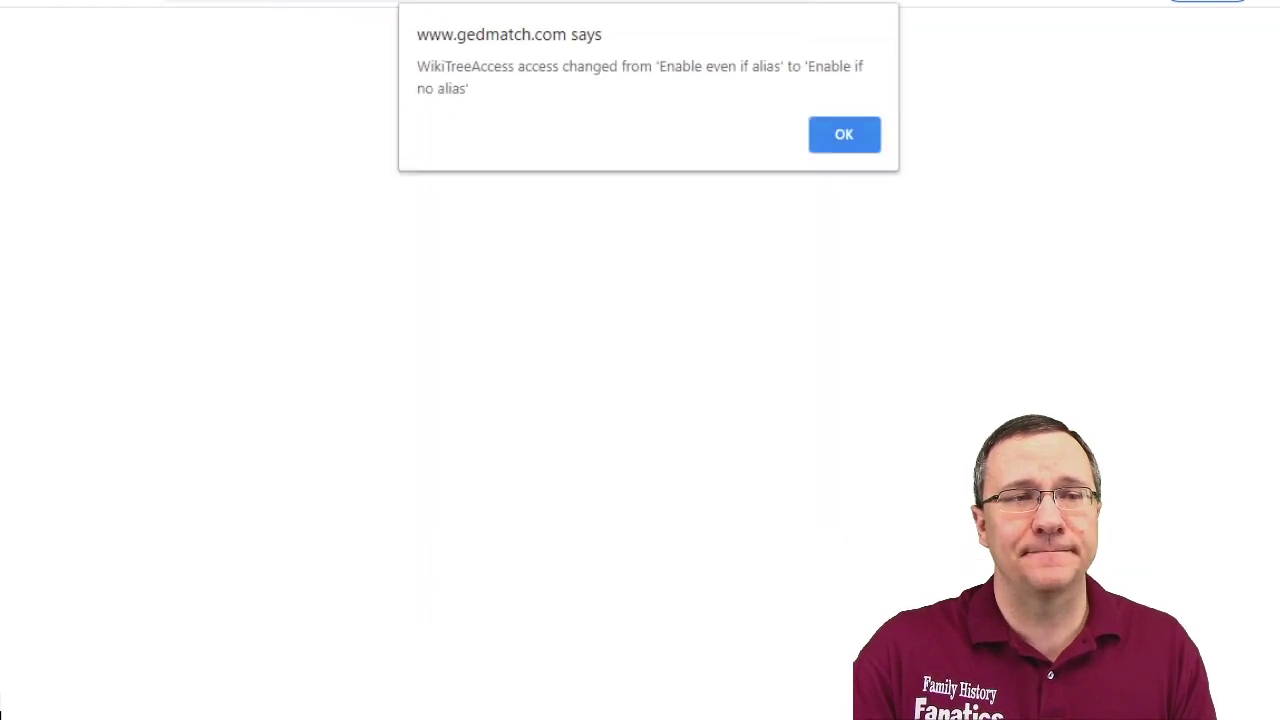
left_click(845, 136)
scroll(900, 376, "down", 5)
scroll(899, 376, "down", 6)
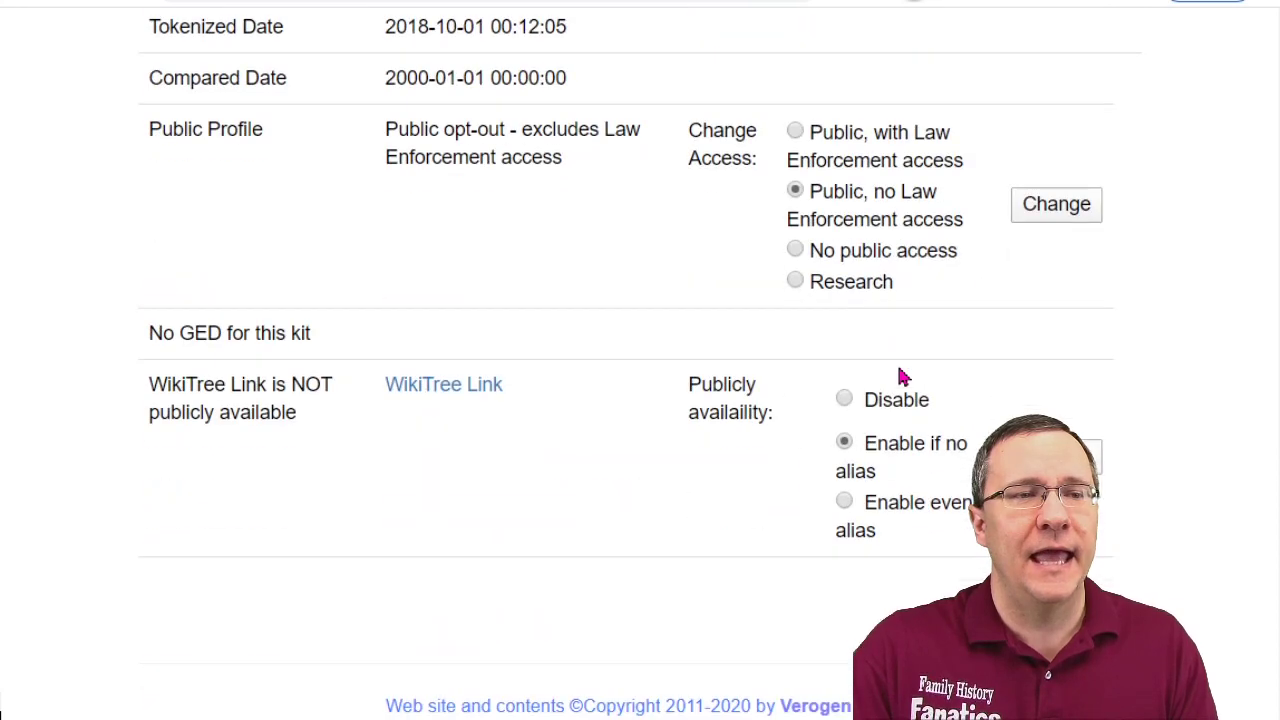
left_click_drag(330, 412, 145, 400)
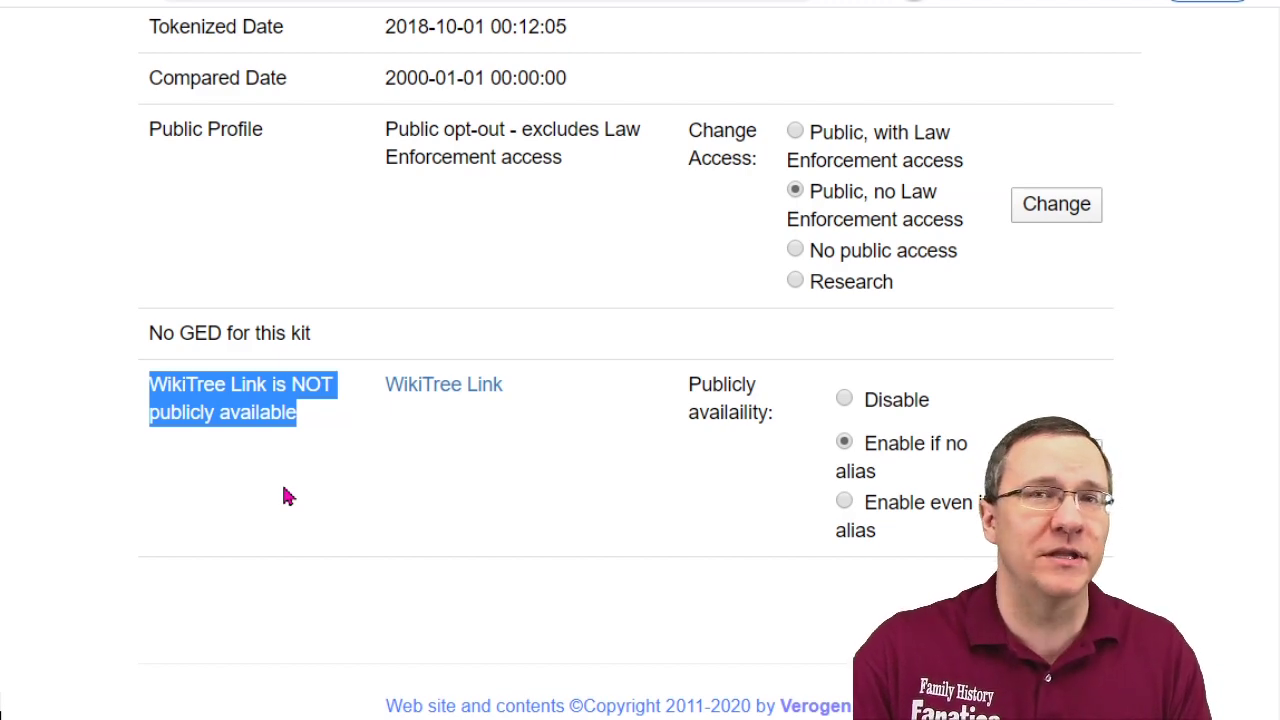
scroll(1246, 380, "up", 8)
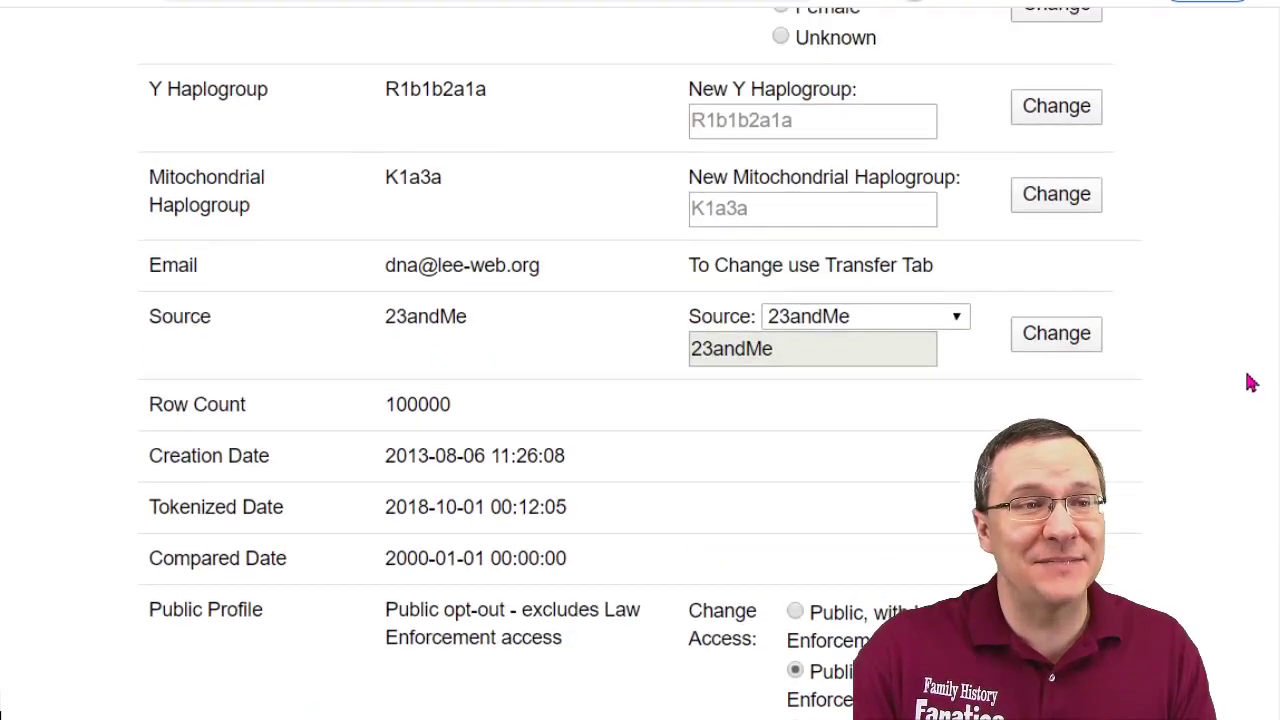
left_click(769, 290)
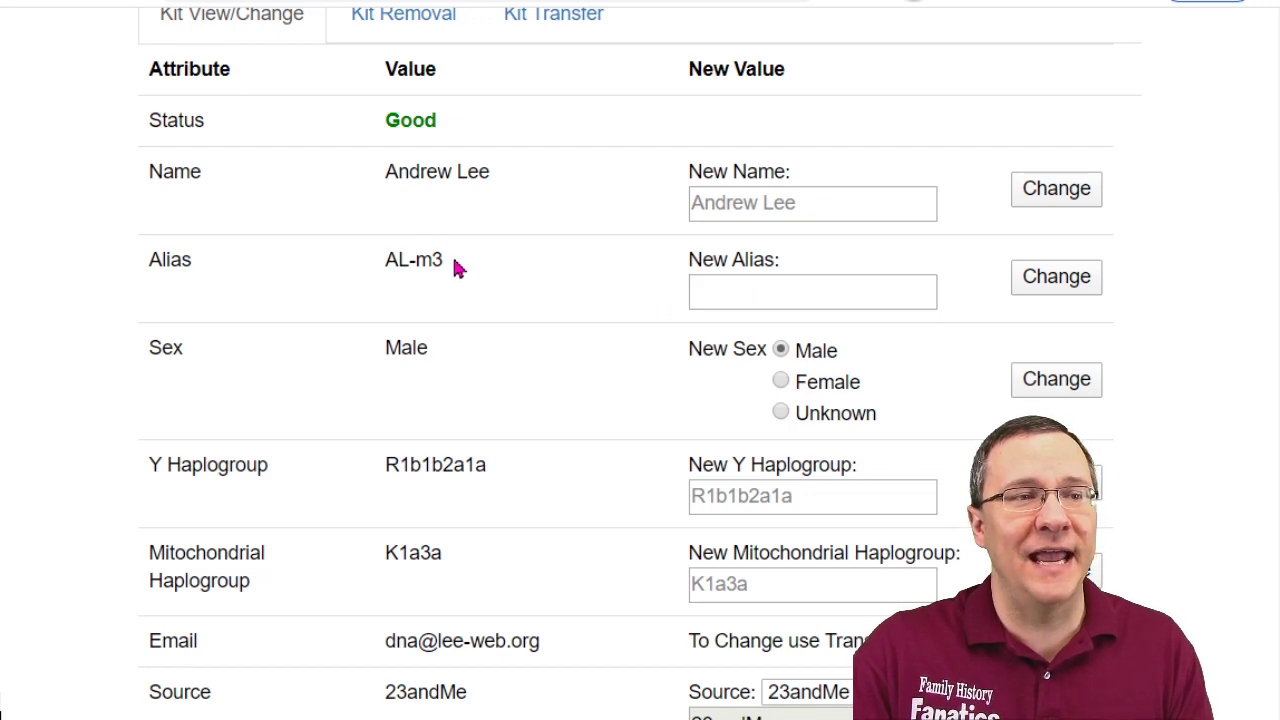
left_click_drag(457, 266, 366, 266)
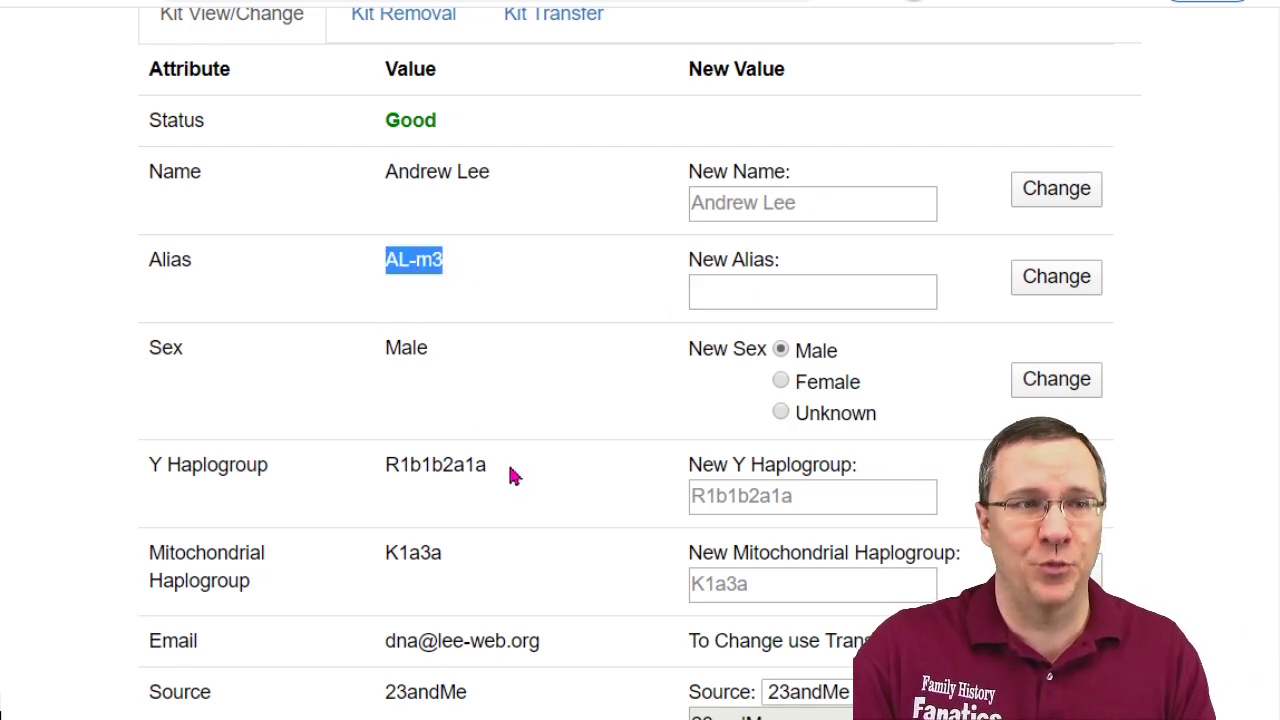
scroll(512, 476, "down", 8)
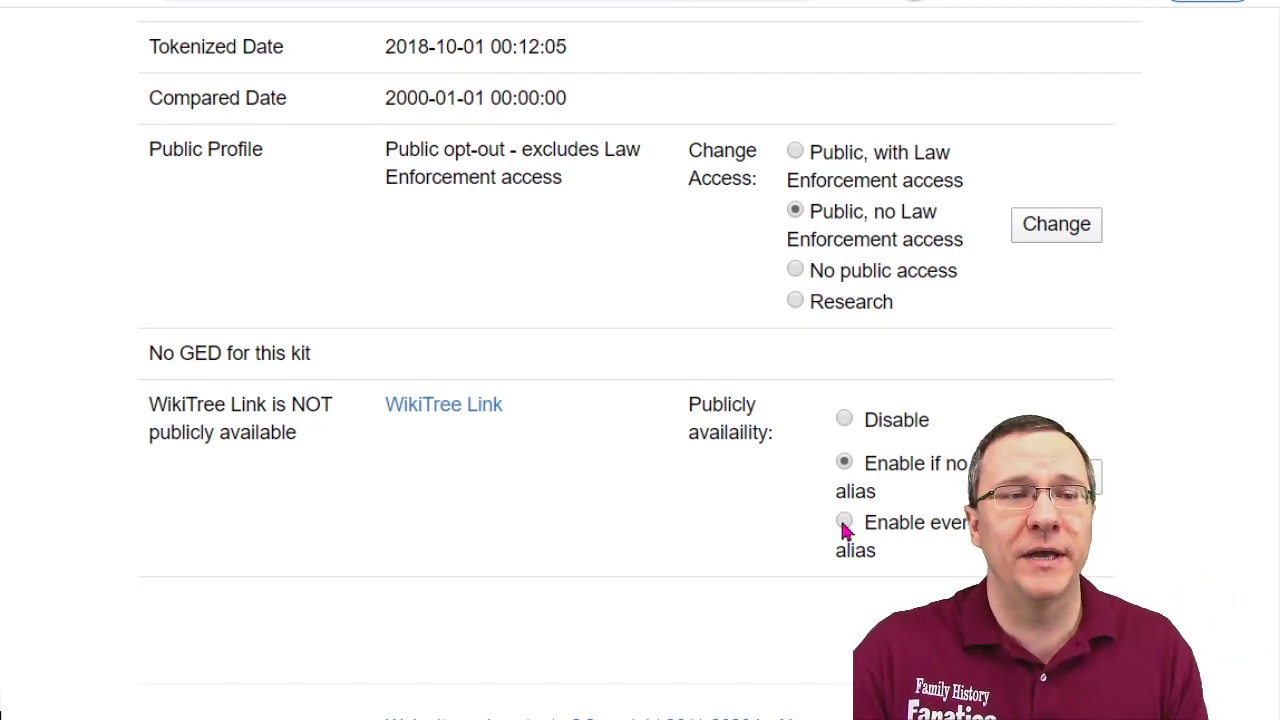
scroll(862, 522, "down", 1)
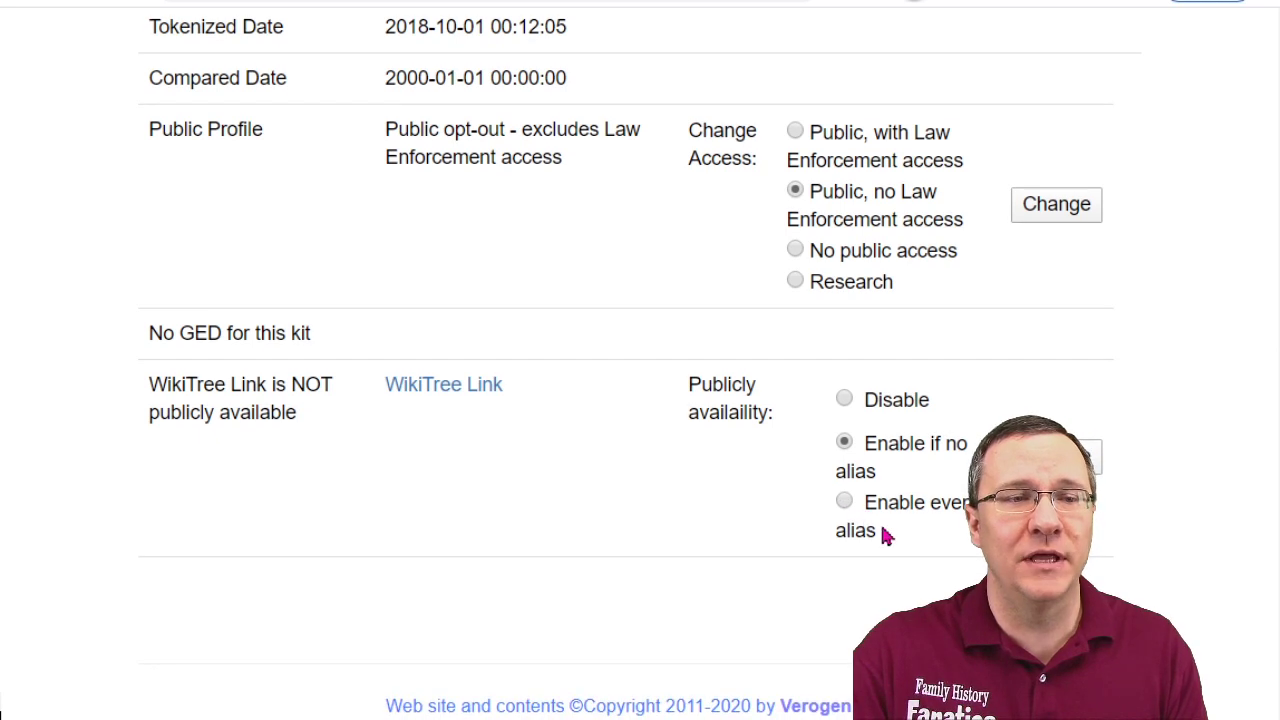
Change WikiTree Link availability to 'Enable even if alias', apply it, and confirm the alert
left_click(844, 506)
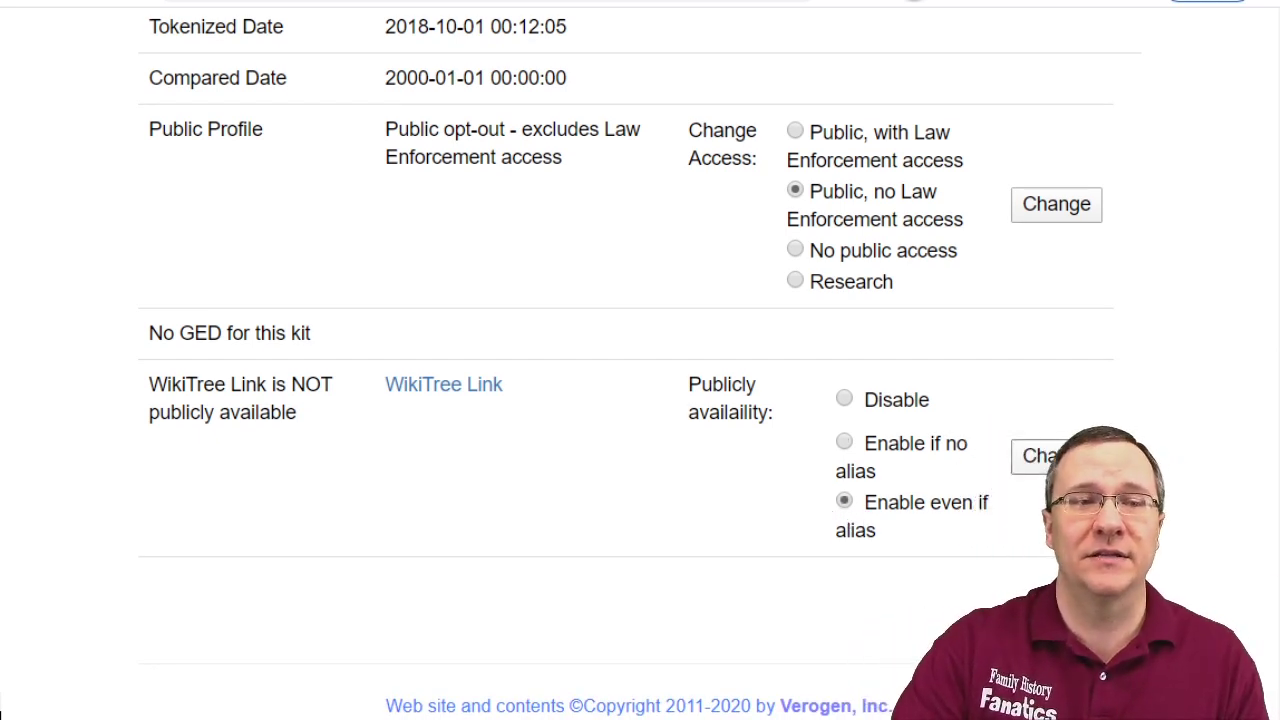
left_click(1040, 456)
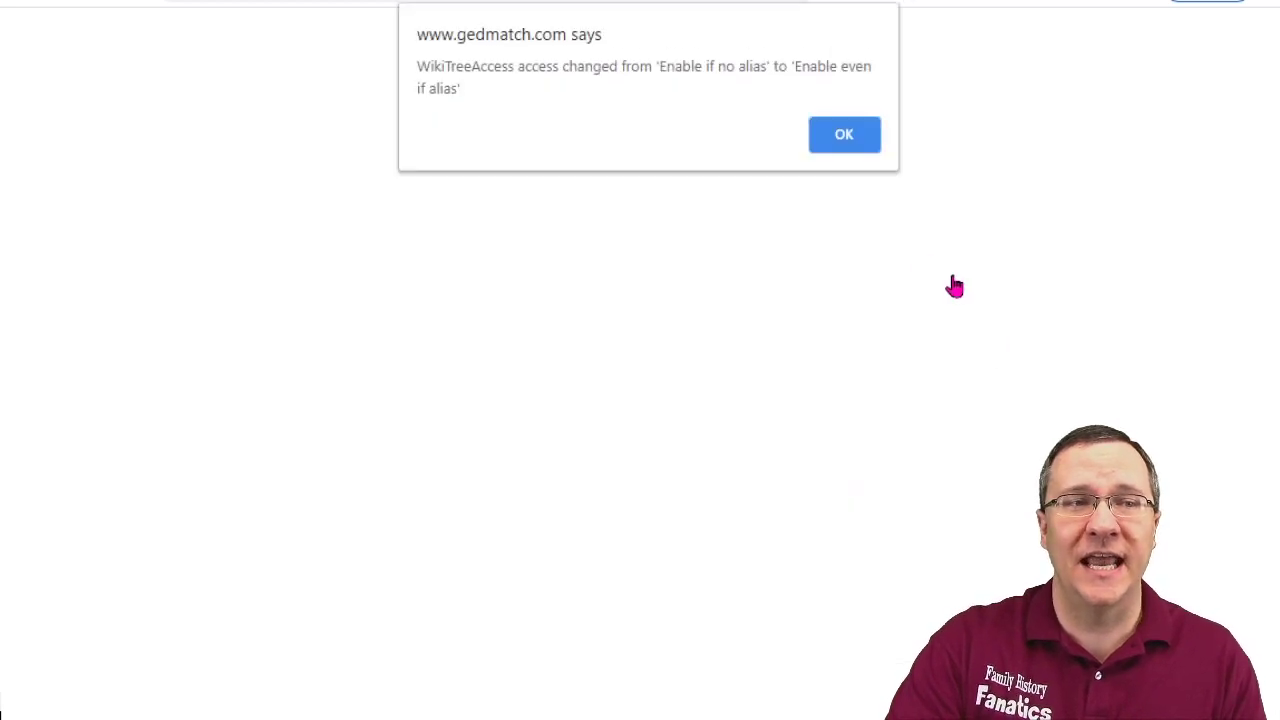
left_click(858, 140)
scroll(893, 327, "down", 10)
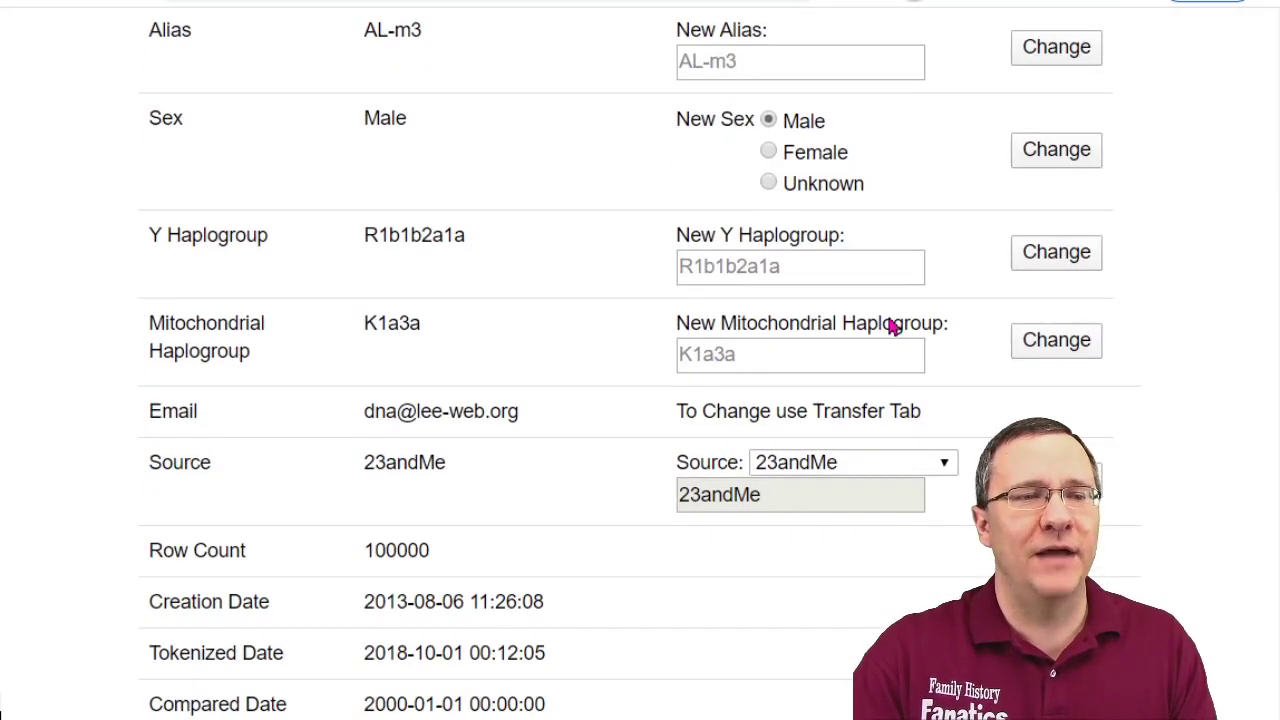
left_click_drag(302, 449, 145, 437)
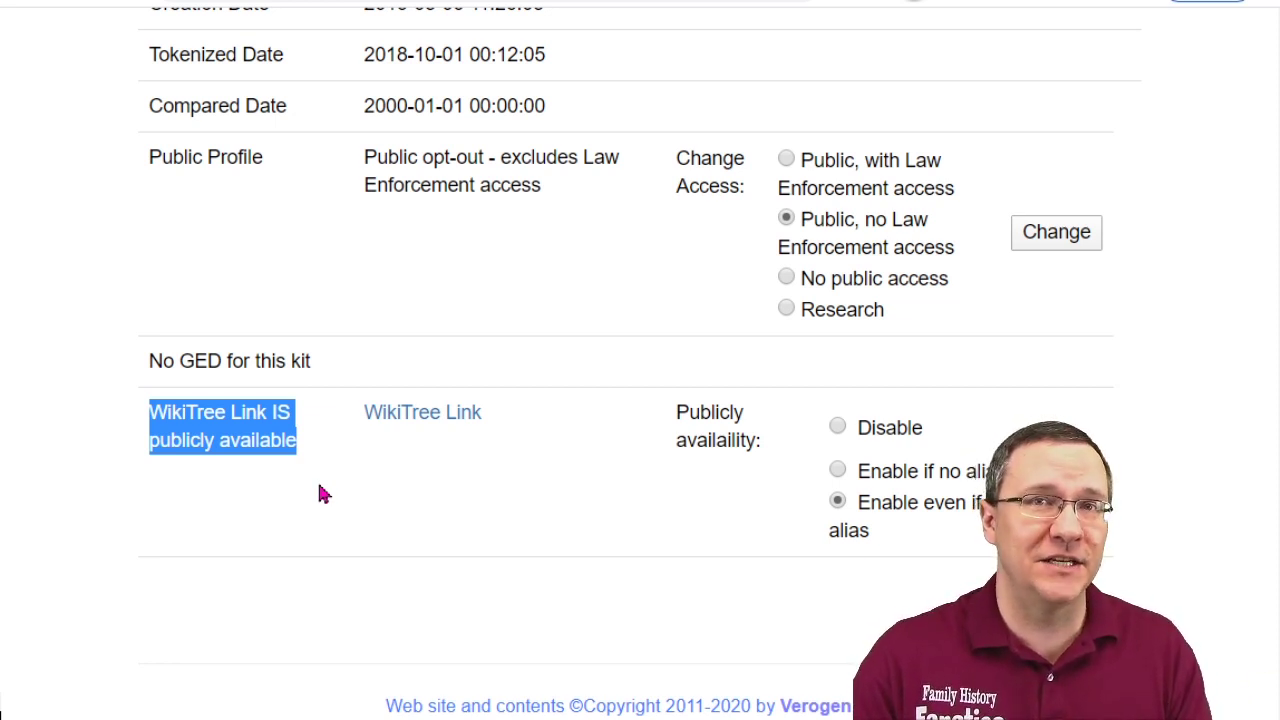
Clear the text highlight on the GEDmatch kit page
left_click(323, 364)
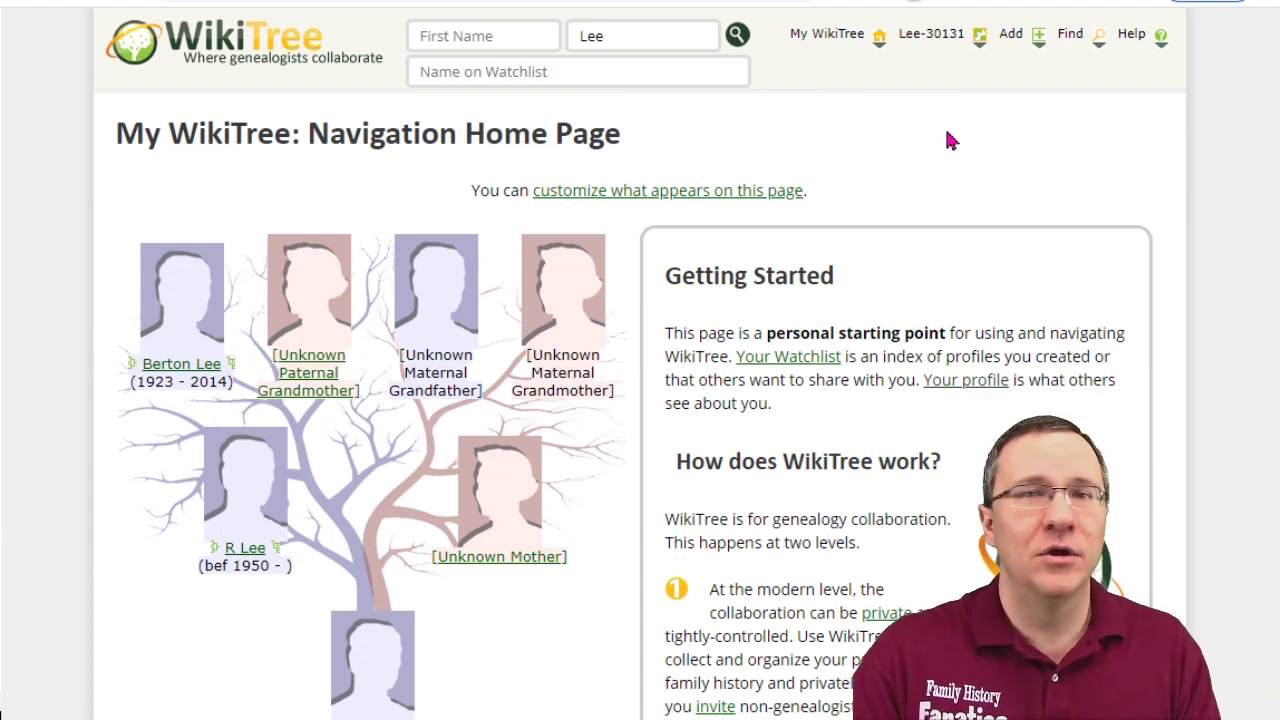
Open your own profile's DNA Tests page and locate the AncestryDNA entry in the test list
scroll(946, 131, "down", 4)
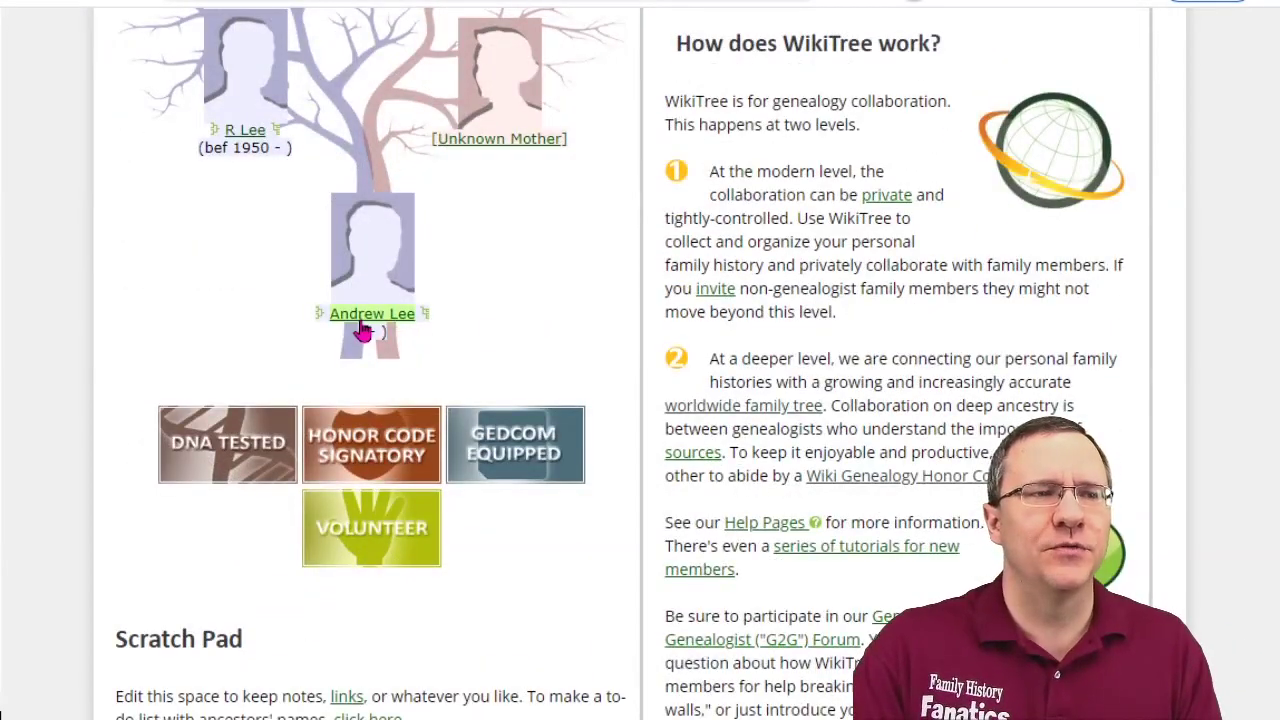
left_click(364, 318)
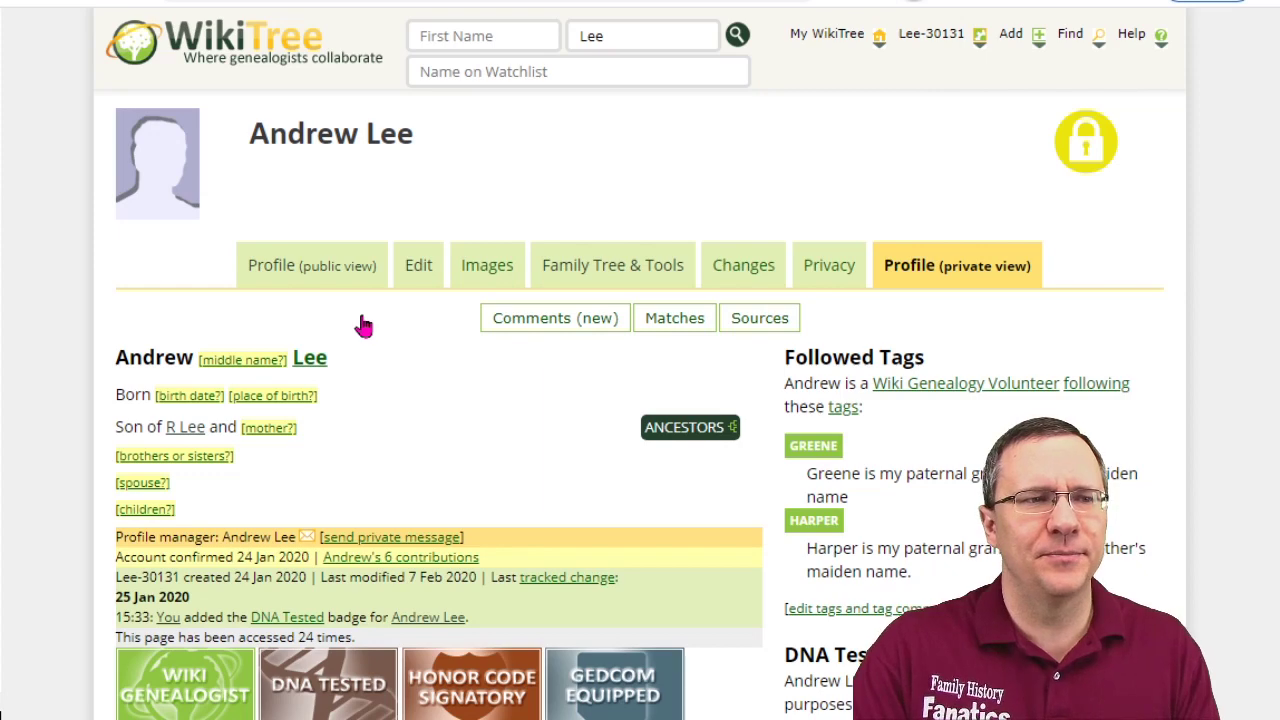
left_click(419, 274)
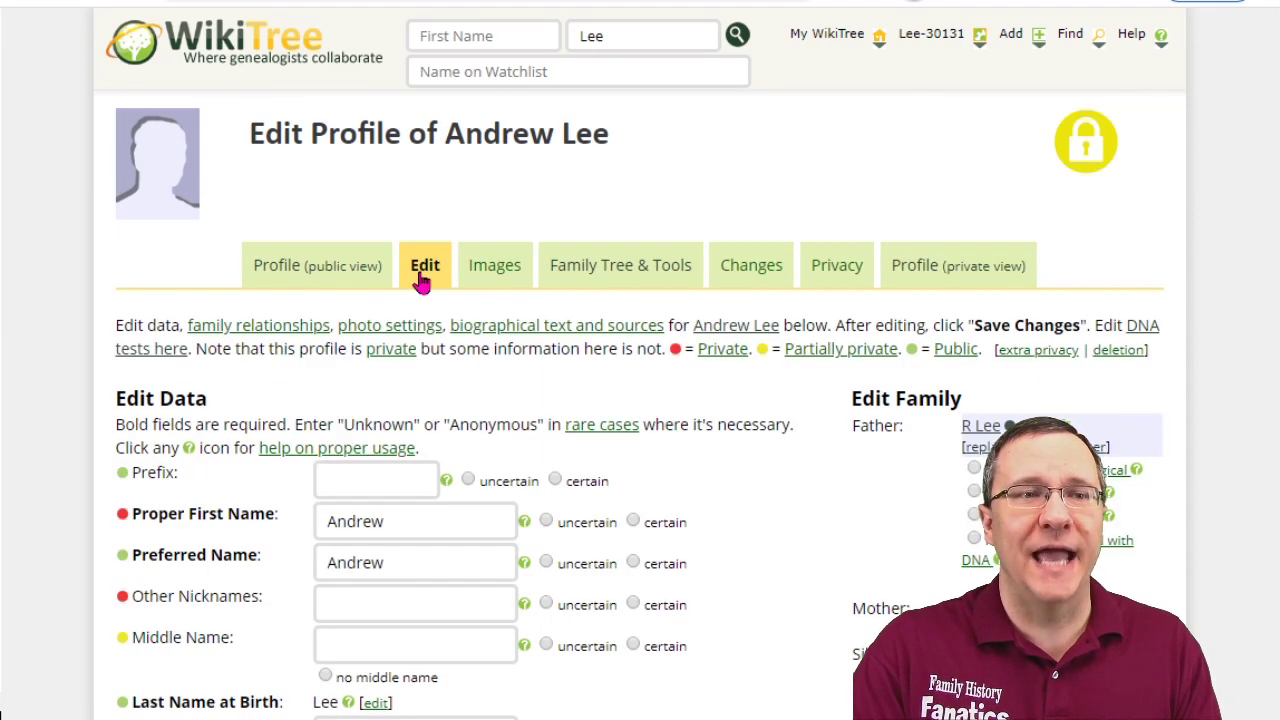
left_click(1145, 330)
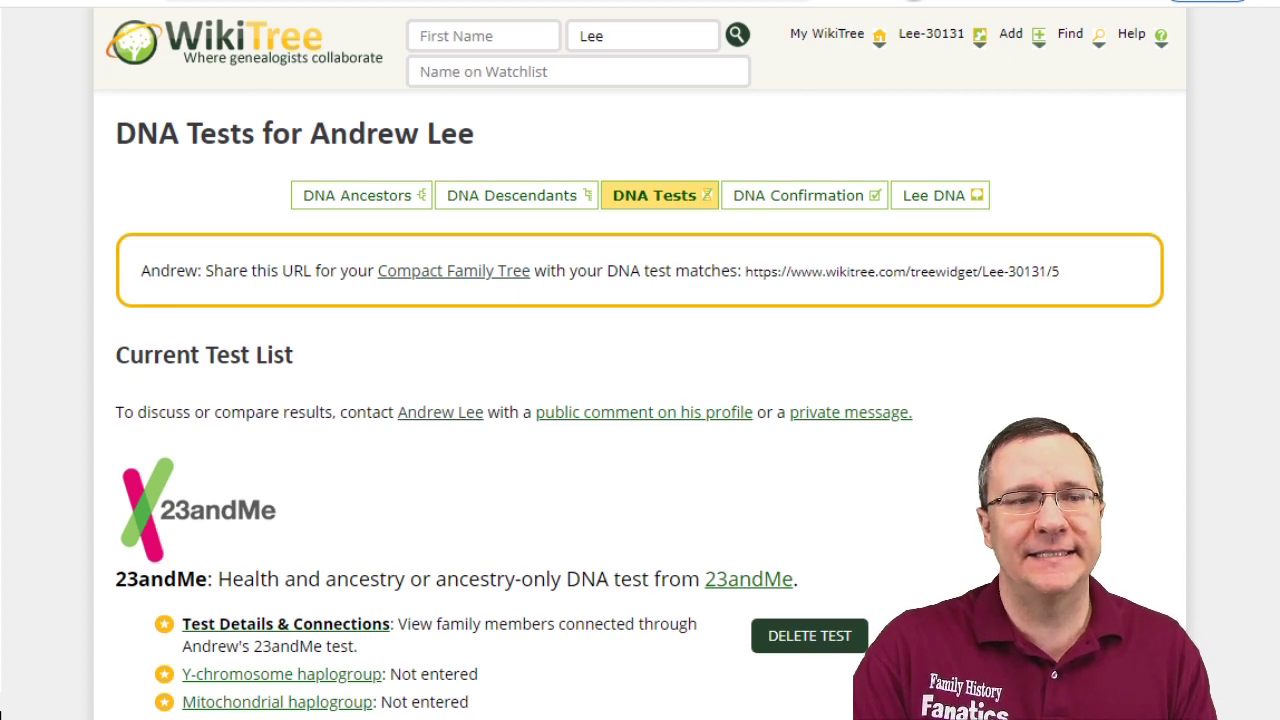
scroll(1100, 306, "down", 2)
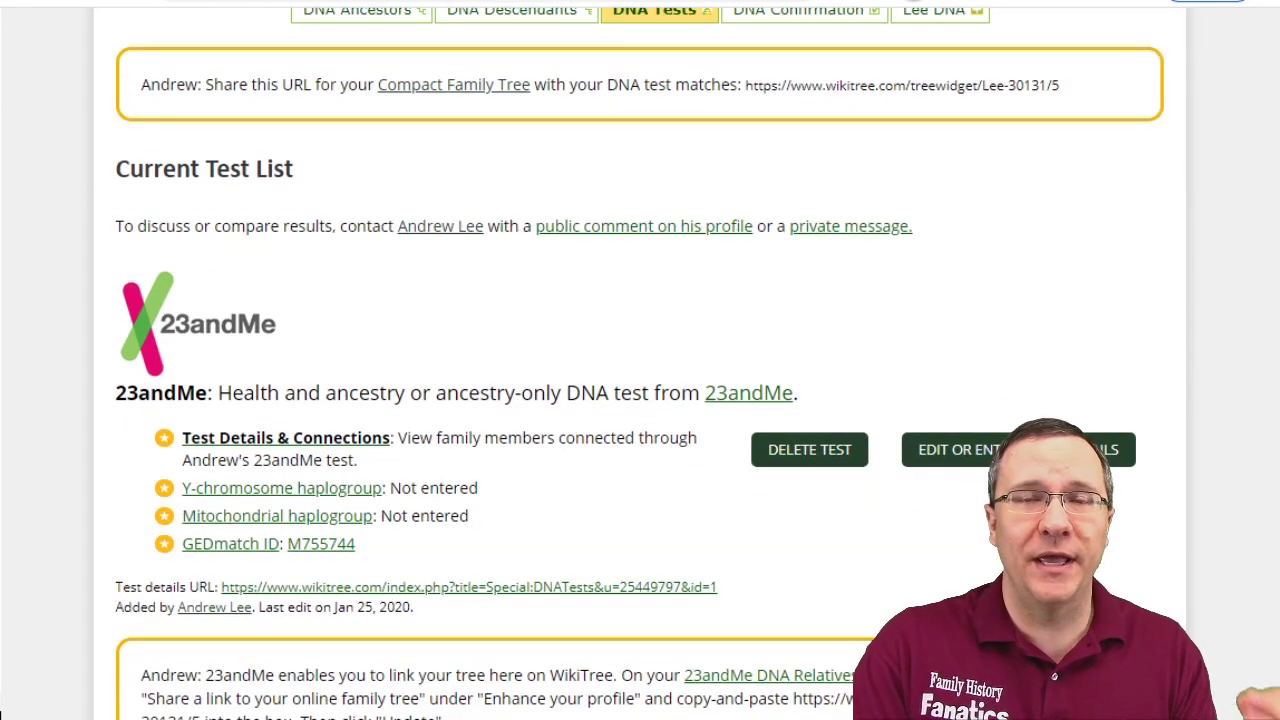
scroll(1277, 165, "down", 1)
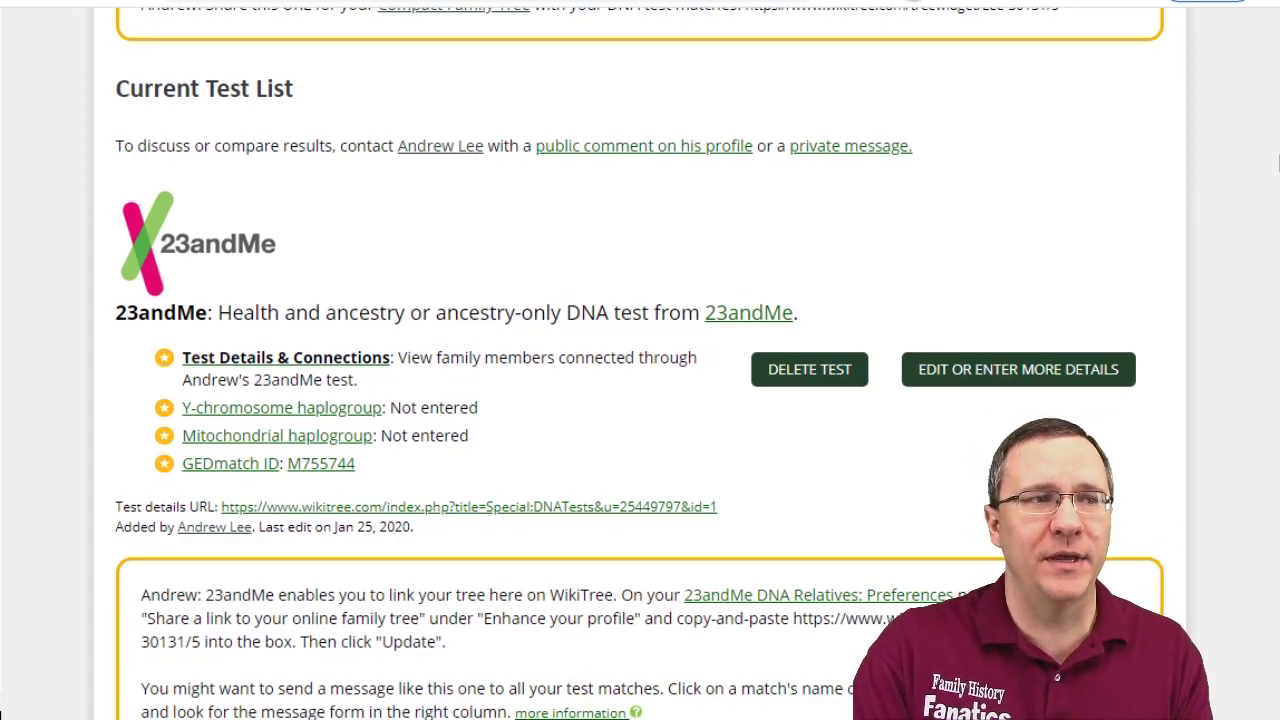
scroll(1277, 165, "down", 10)
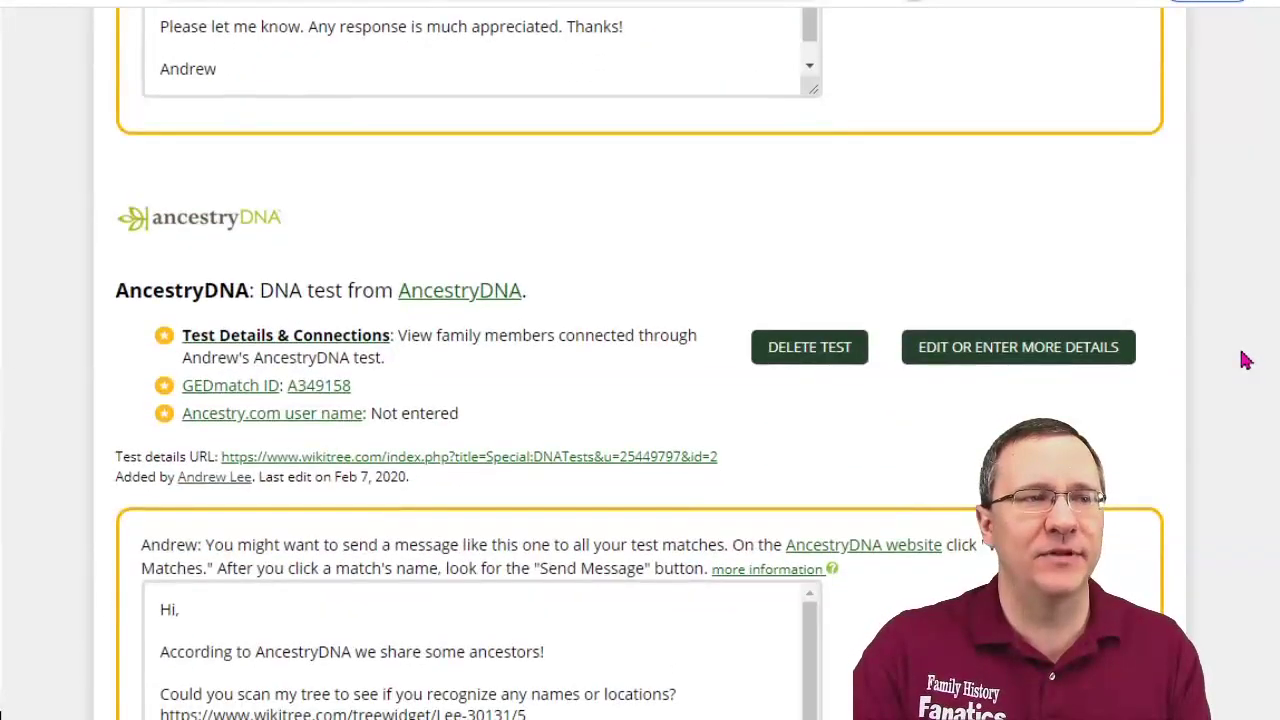
scroll(1245, 340, "up", 8)
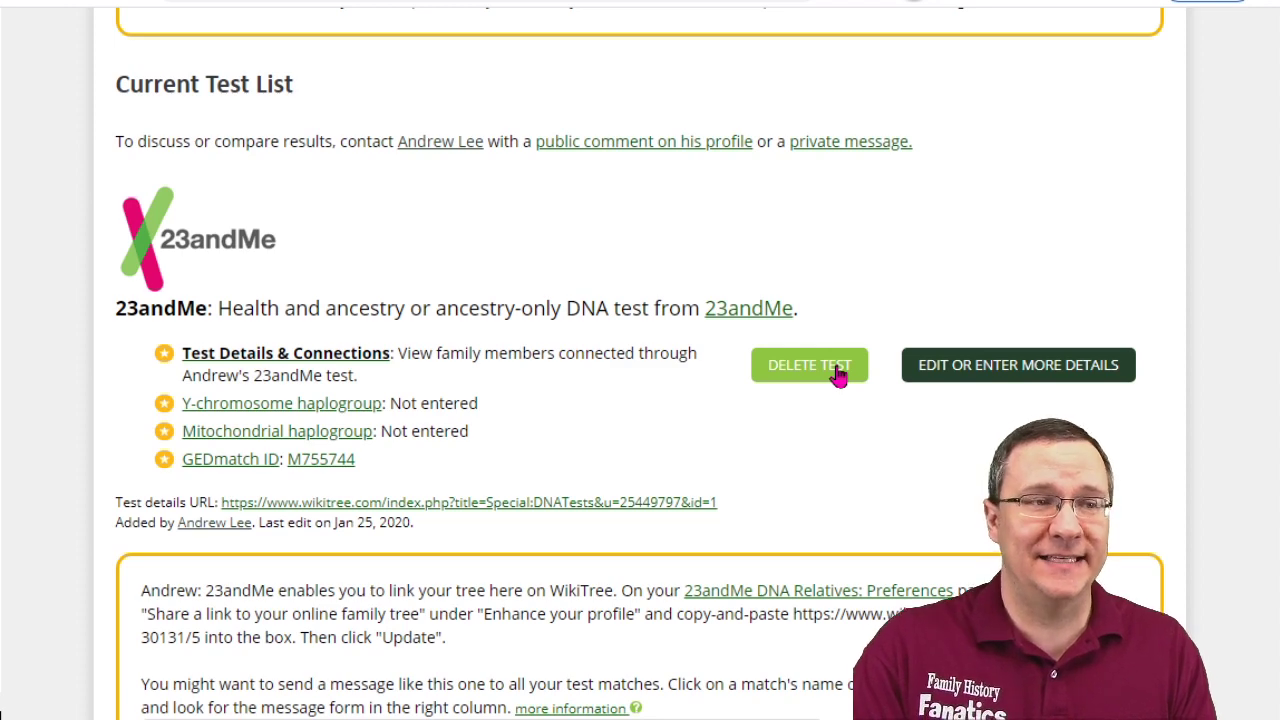
scroll(845, 380, "down", 4)
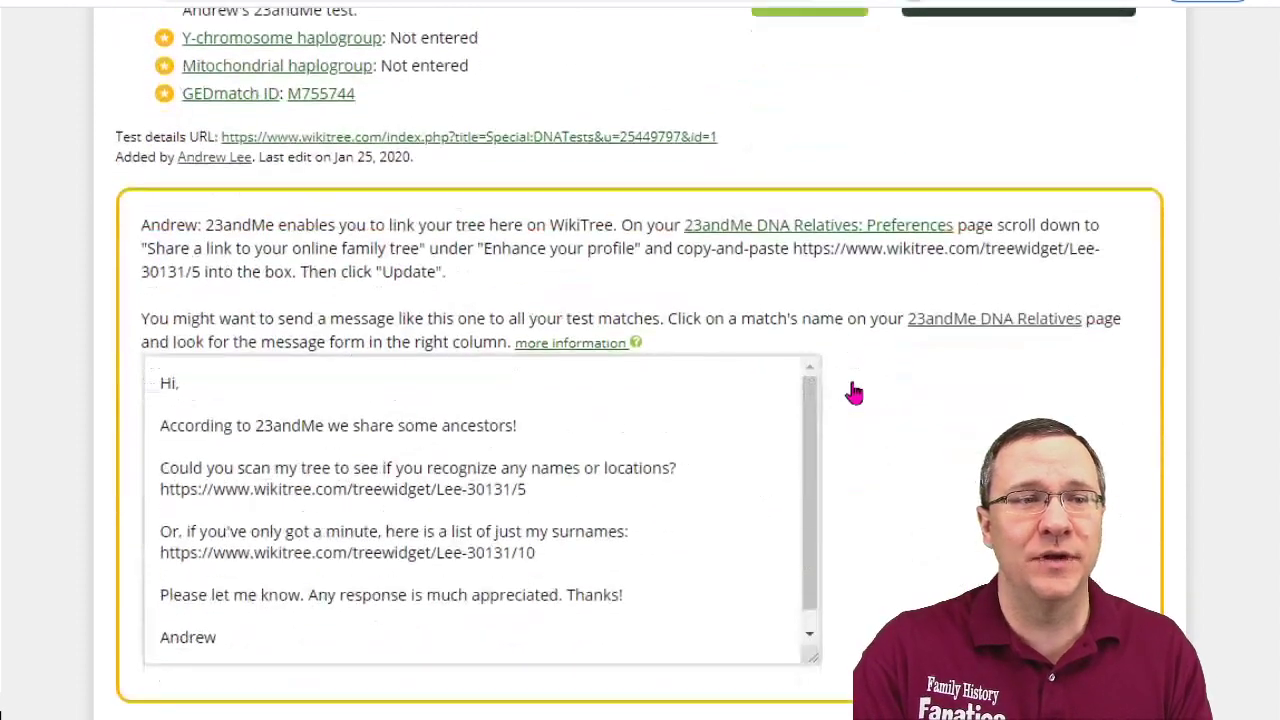
scroll(852, 392, "down", 5)
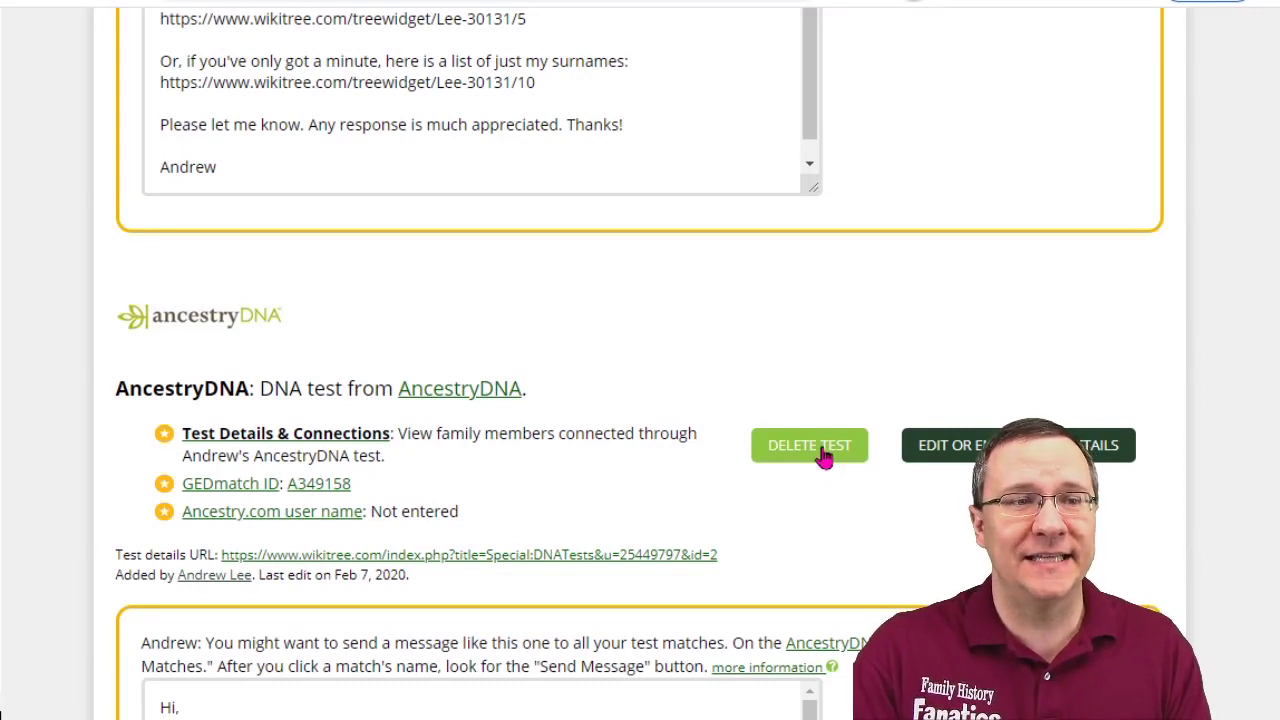
Delete the AncestryDNA test, confirming the deletion, leaving only 23andMe listed
left_click(822, 458)
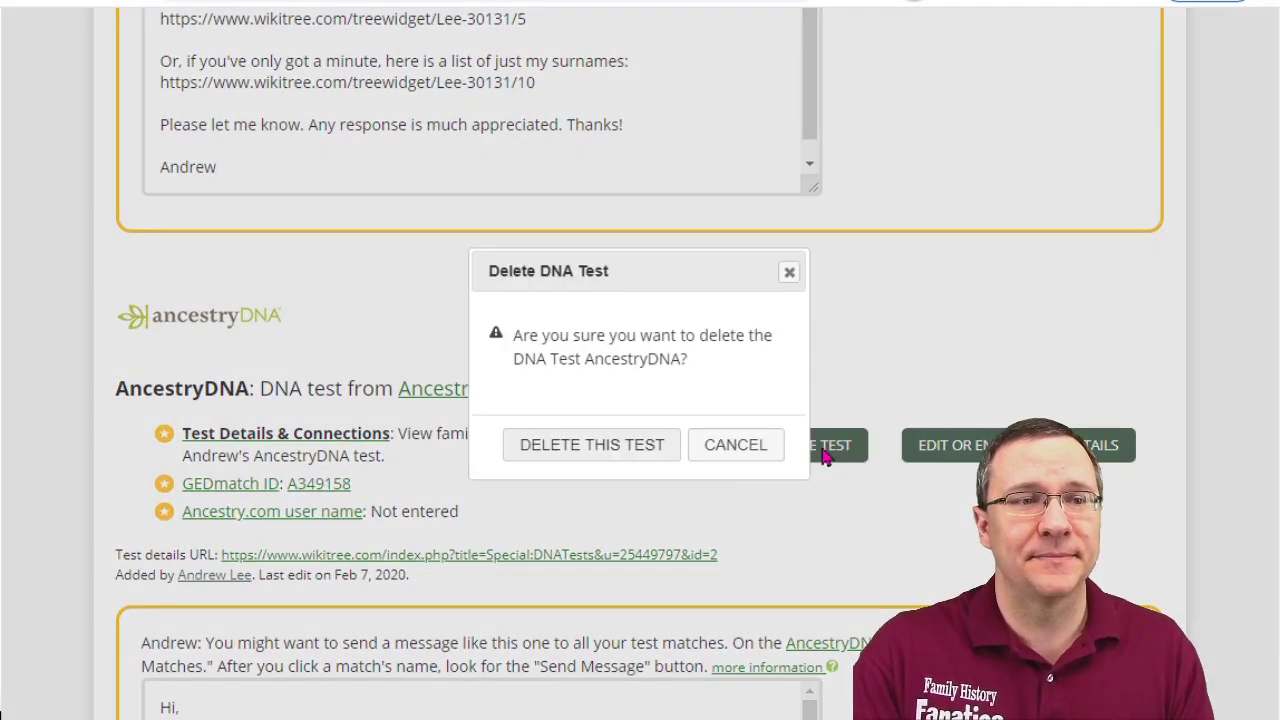
left_click(598, 452)
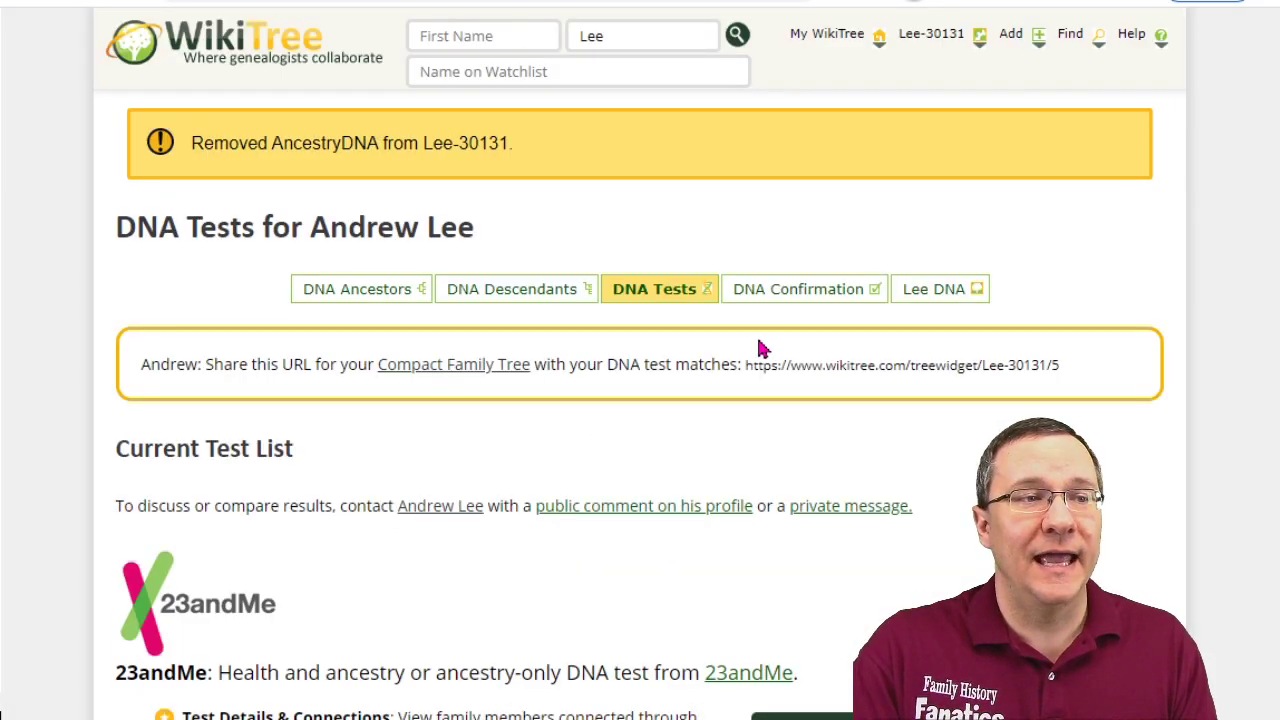
scroll(760, 348, "down", 10)
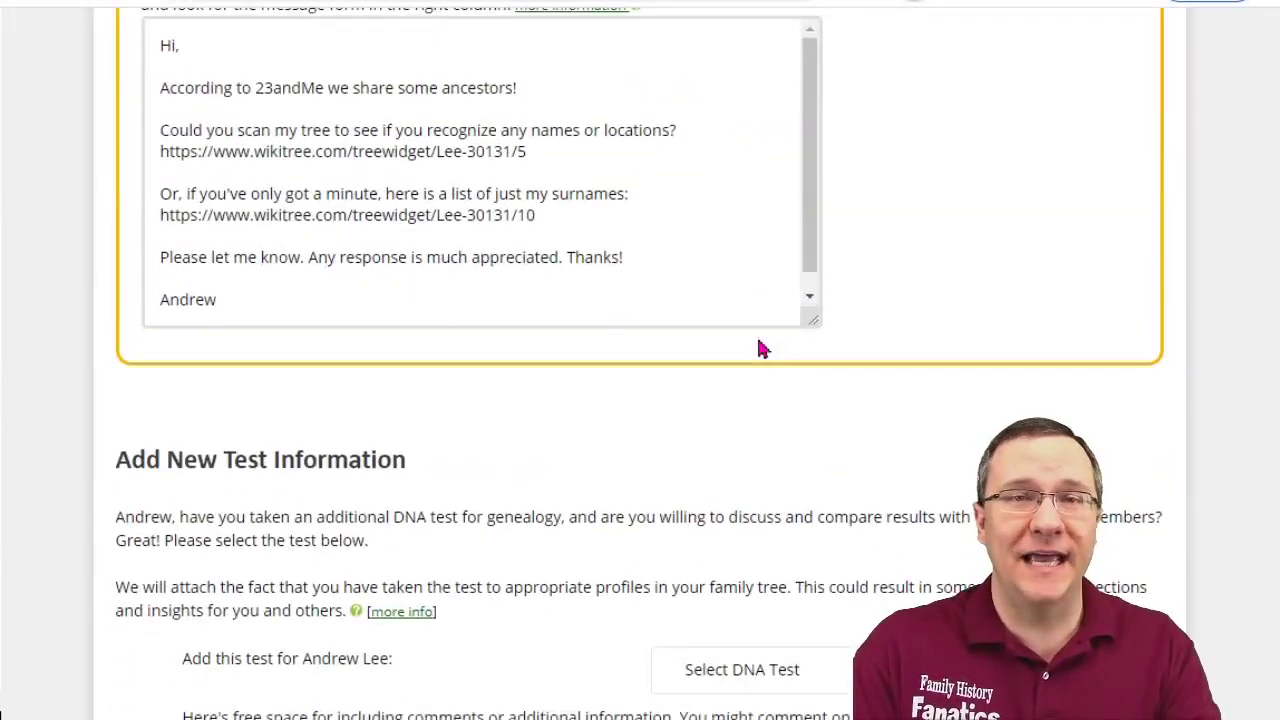
scroll(759, 343, "down", 2)
scroll(758, 338, "down", 2)
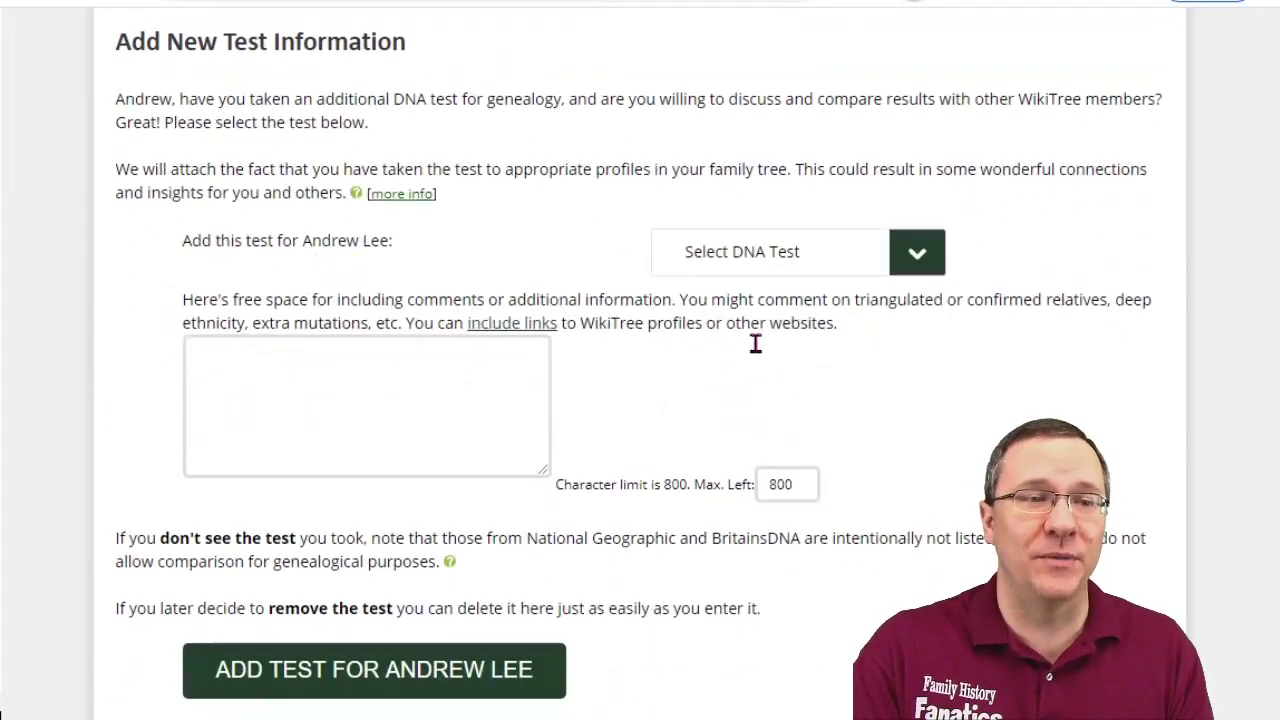